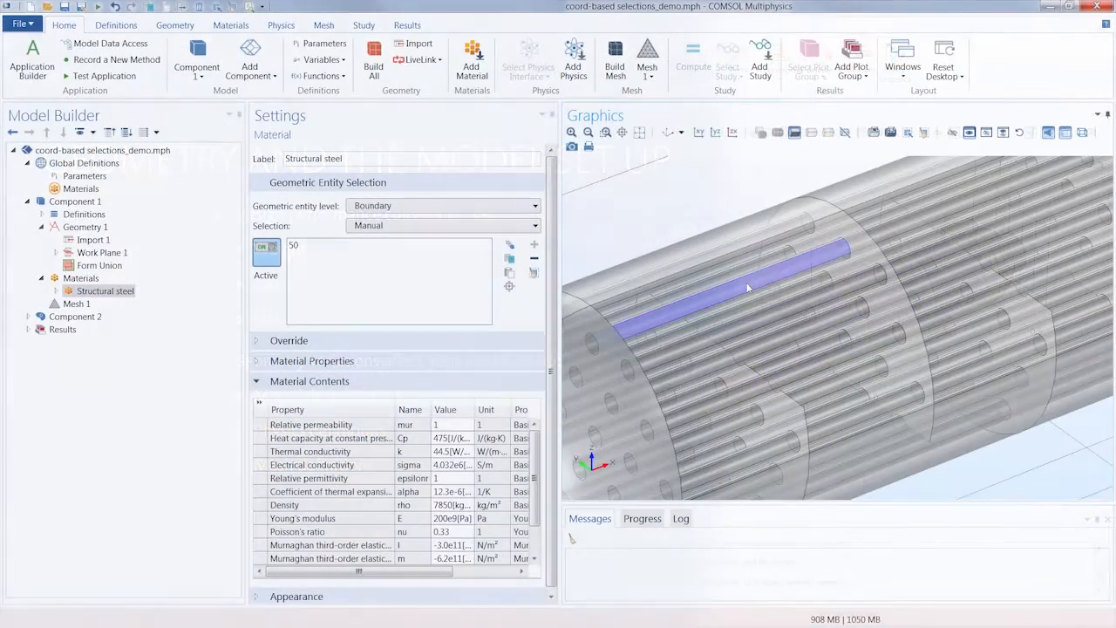
Step: Add neighbouring tube wall boundaries of the upper tubes one by one to the Structural steel material's manual boundary selection
left_click(747, 294)
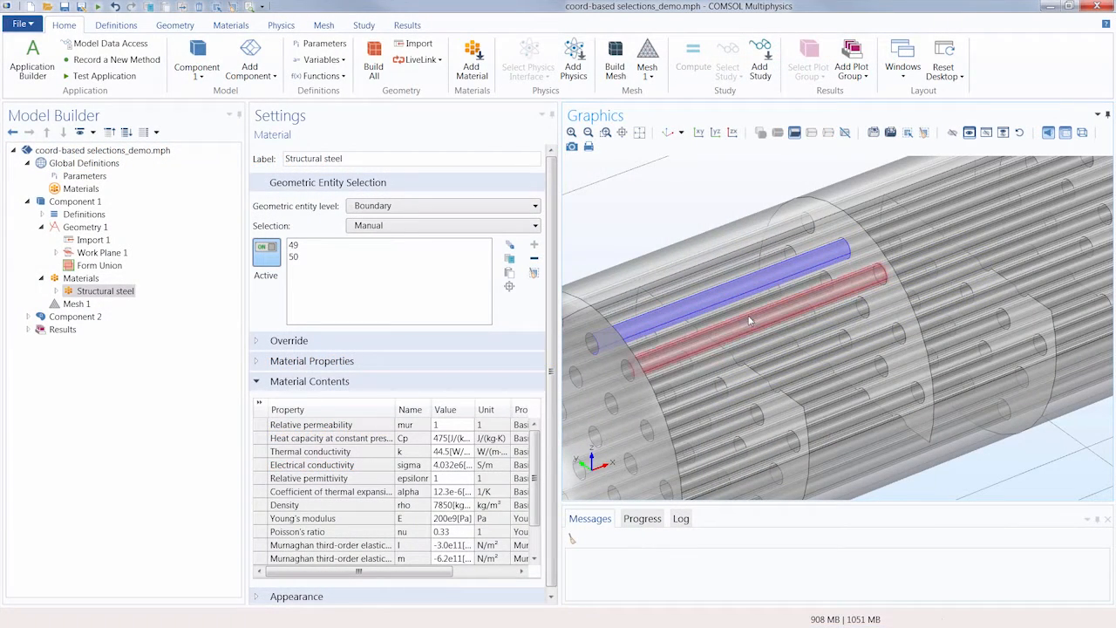
left_click(750, 311)
left_click(750, 322)
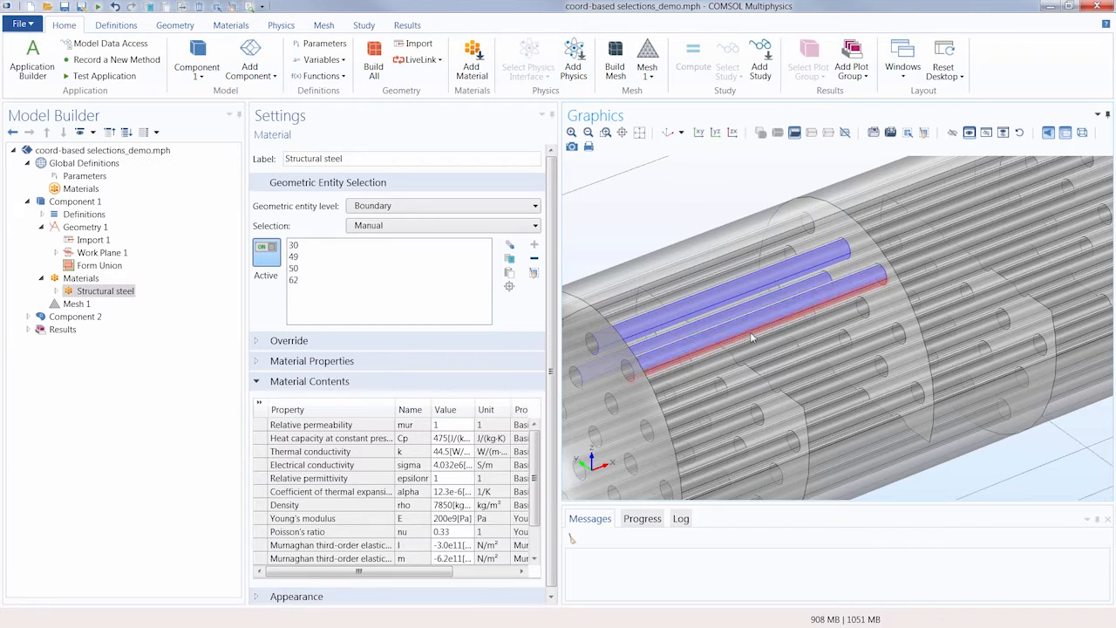
left_click(750, 332)
left_click(751, 345)
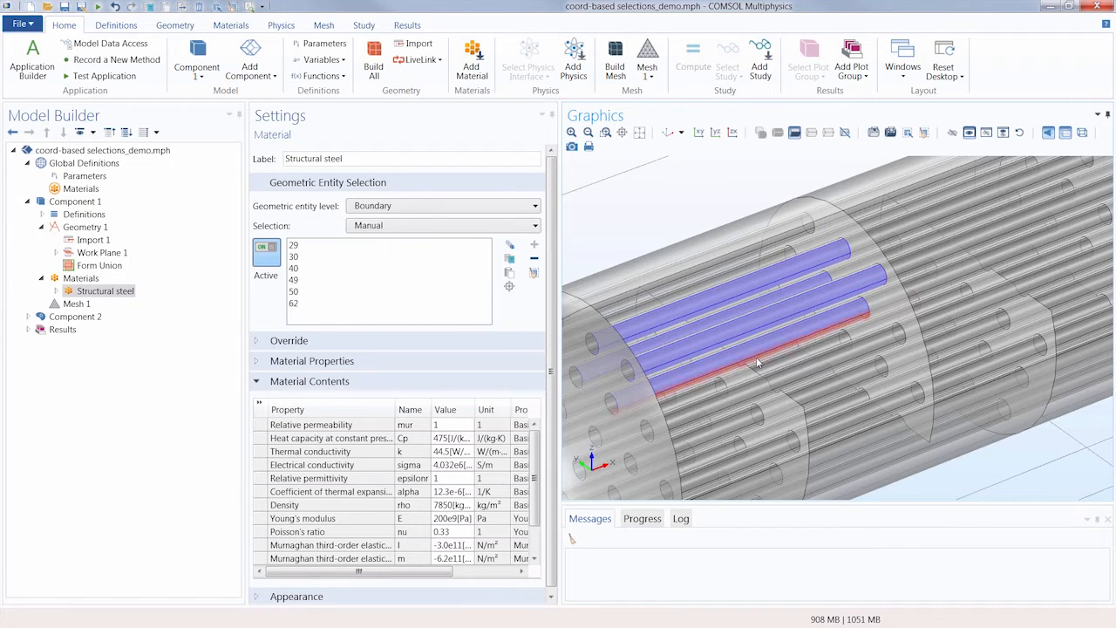
left_click(756, 357)
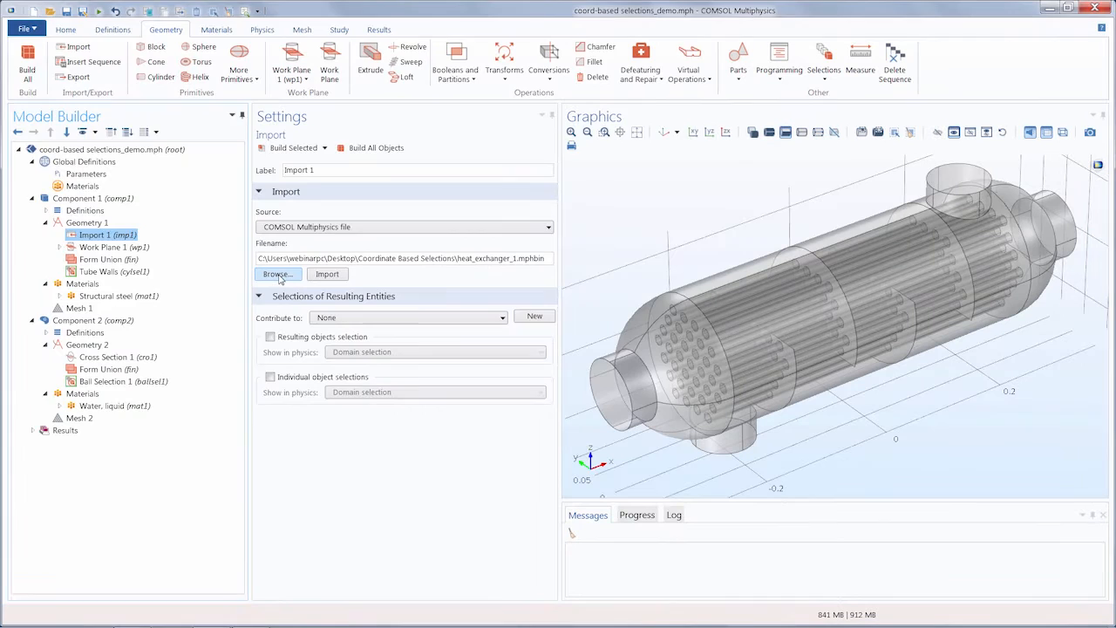
Step: Replace the Import 1 geometry source with heat_exchanger_2.mphbin and import it
left_click(279, 278)
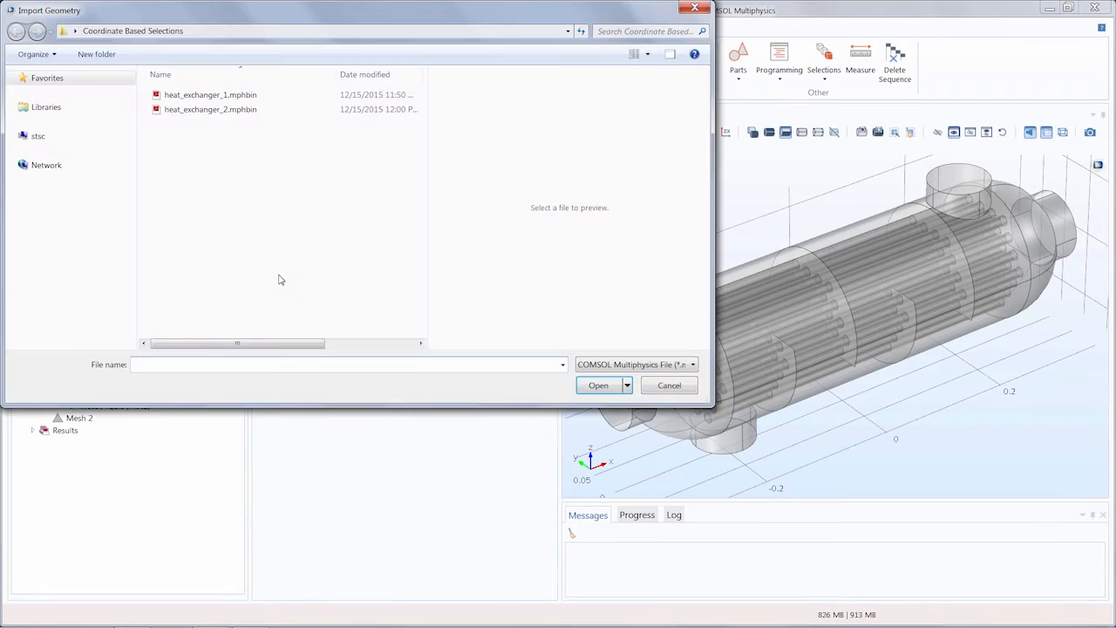
double_click(212, 111)
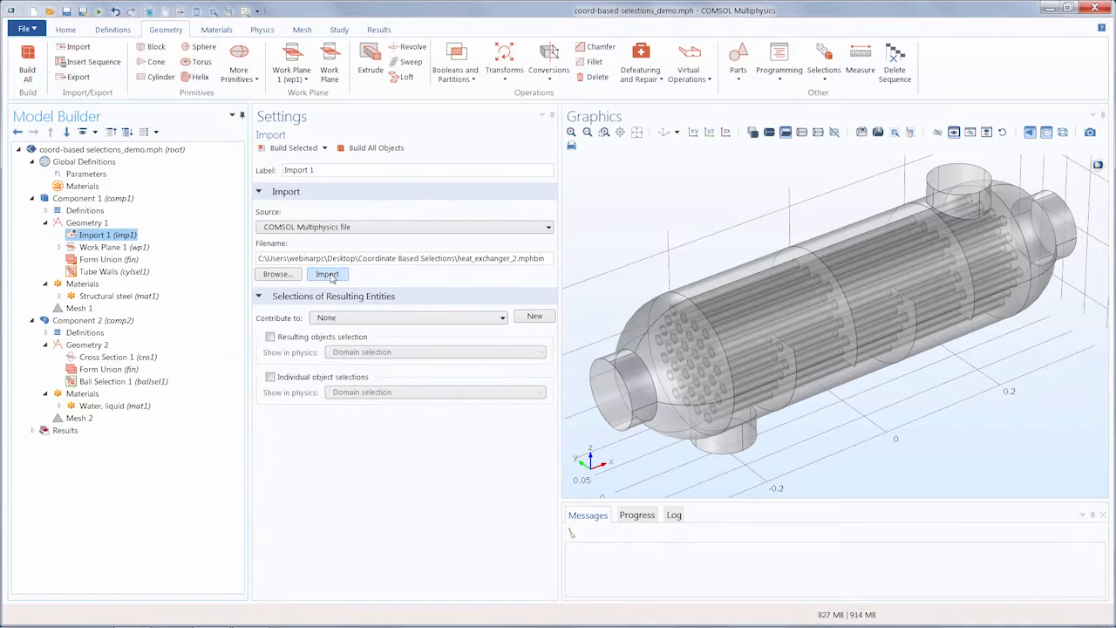
left_click(328, 275)
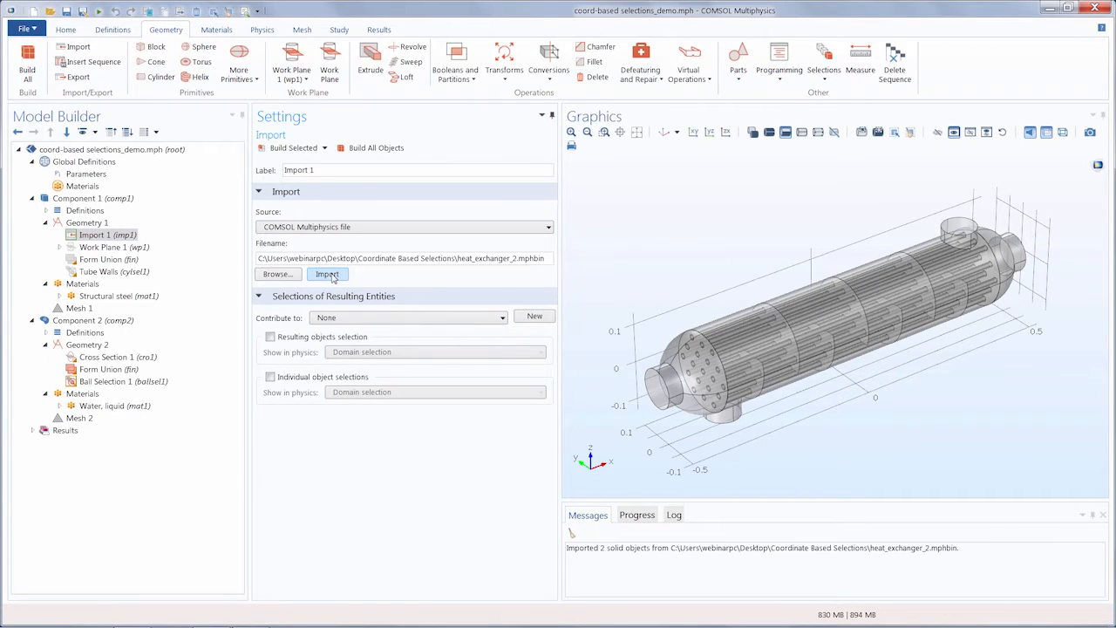
Step: Rebuild the Tube Walls cylinder selection on the imported heat exchanger geometry and reset the view
left_click(114, 272)
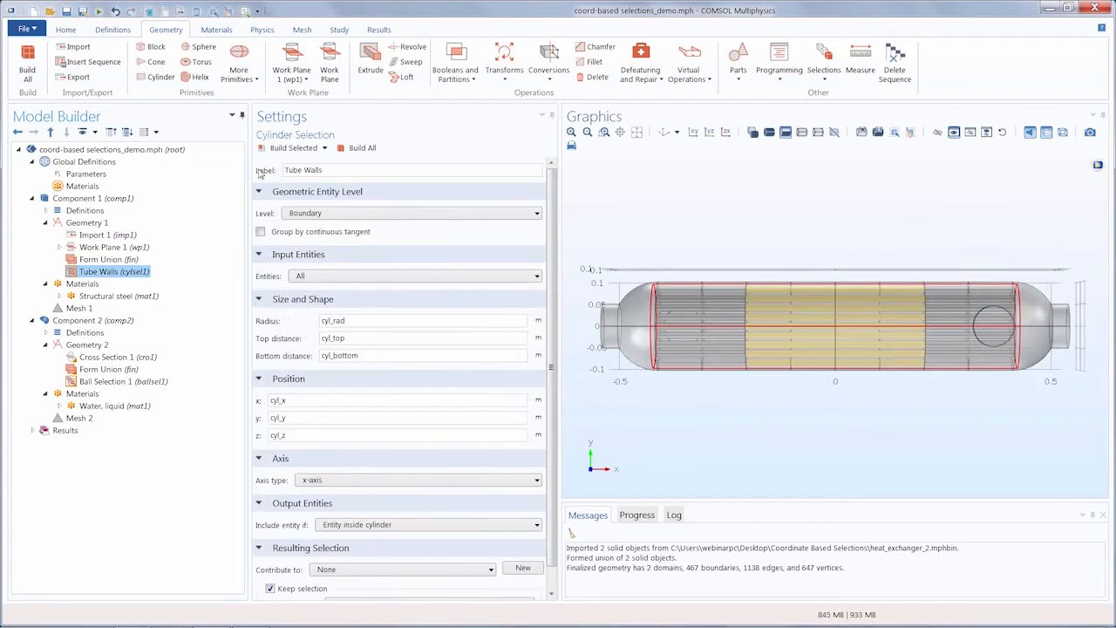
left_click(292, 148)
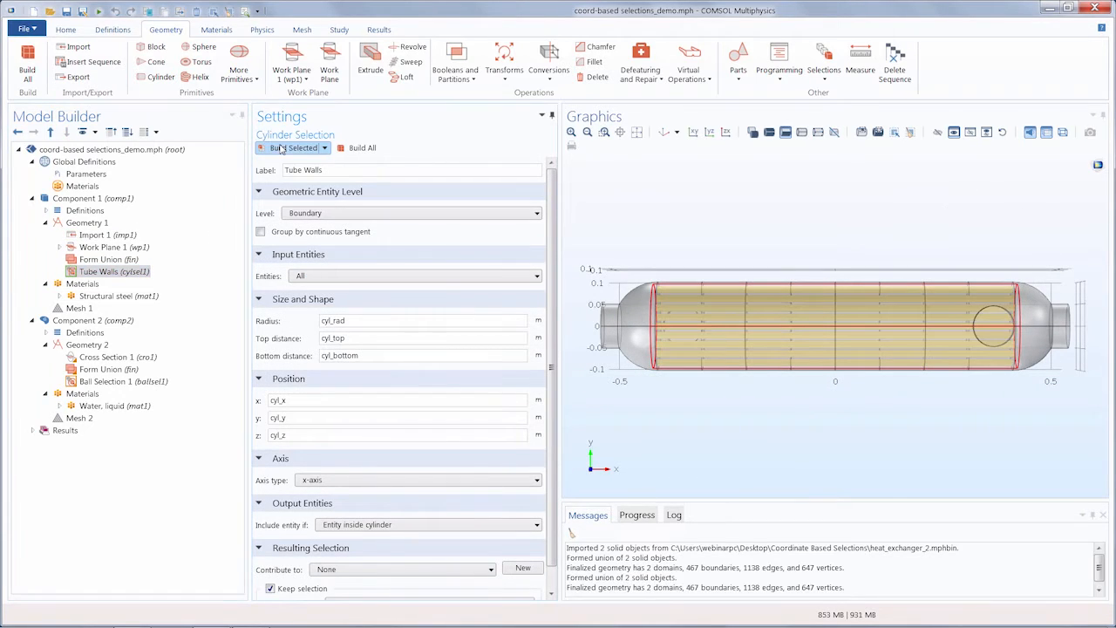
left_click(662, 133)
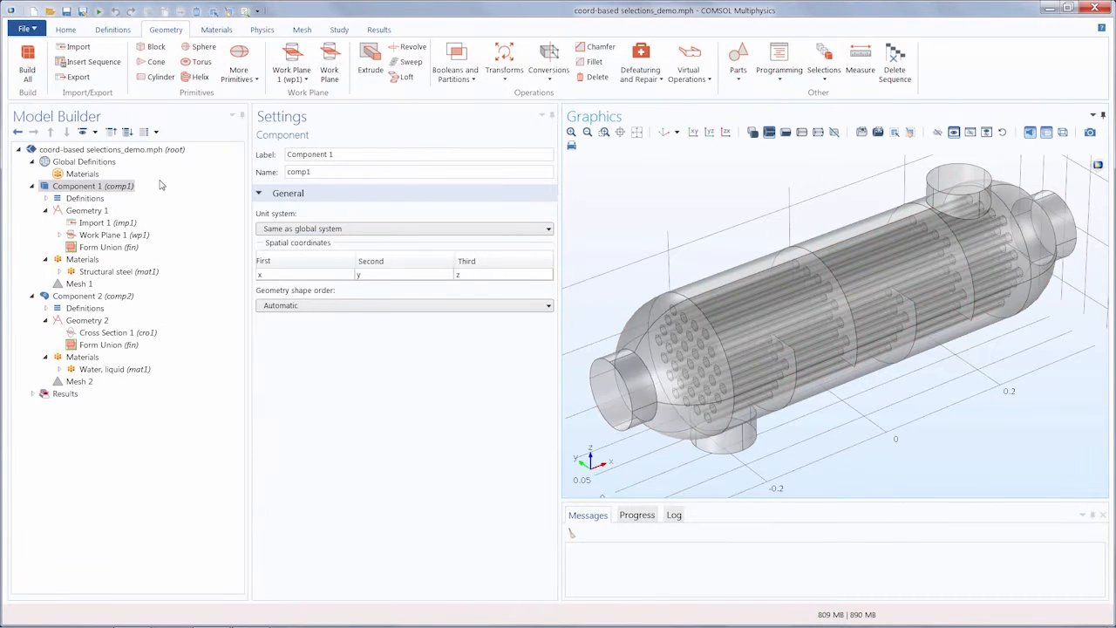
Step: Examine the 3D heat exchanger in Component 1 and the 2D cross section in Component 2
left_click(127, 188)
left_click(134, 296)
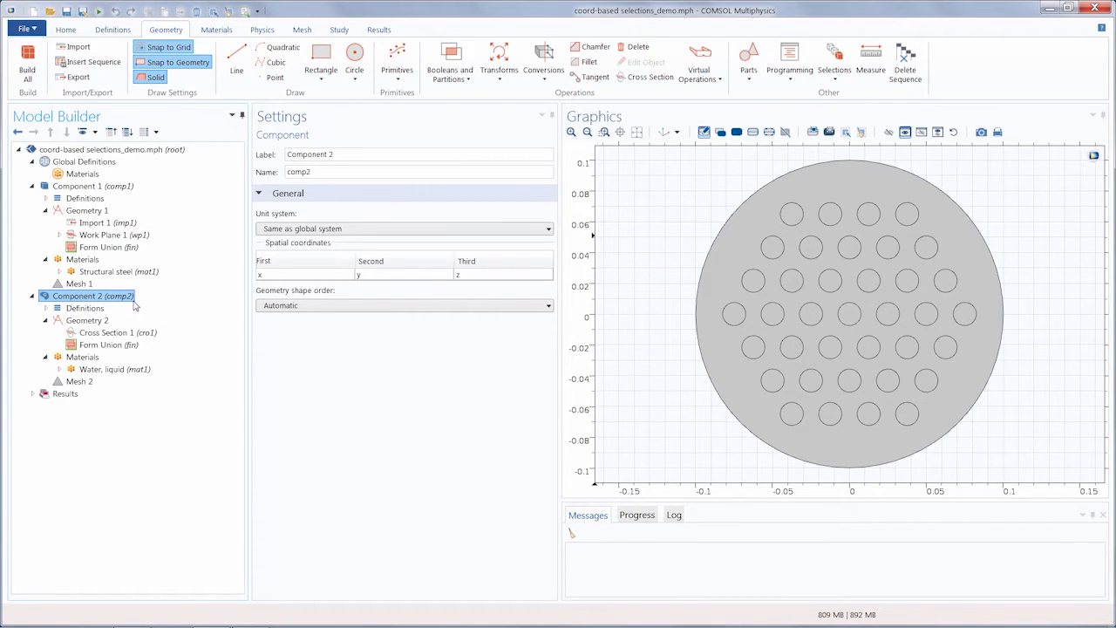
left_click(91, 186)
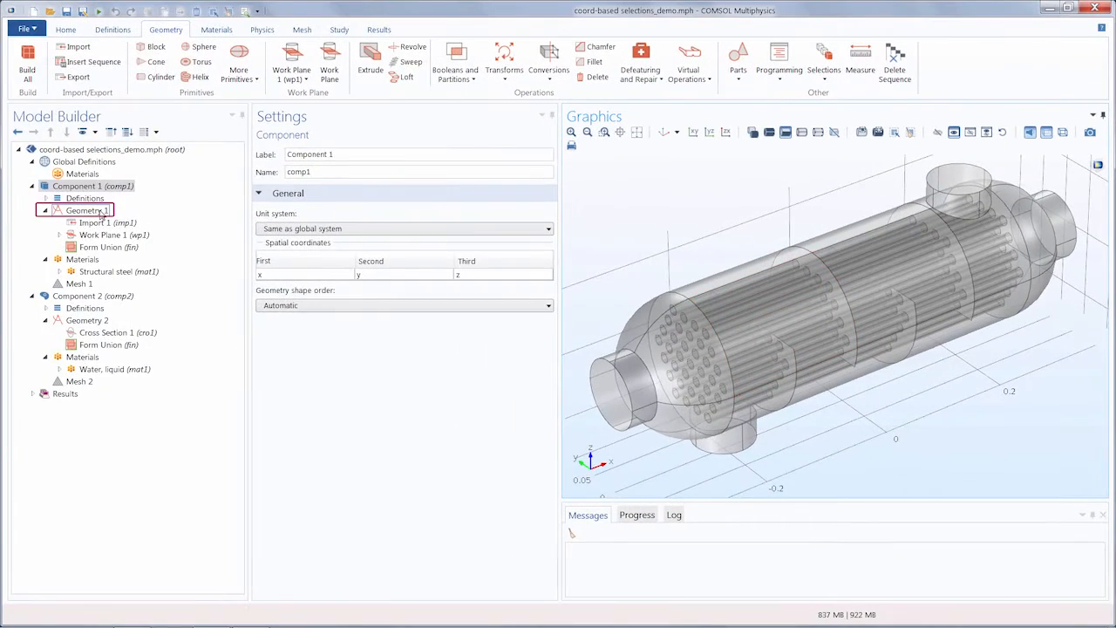
Step: Add a Cylinder Selection to Geometry 1 of the 3D component
left_click(101, 213)
right_click(101, 214)
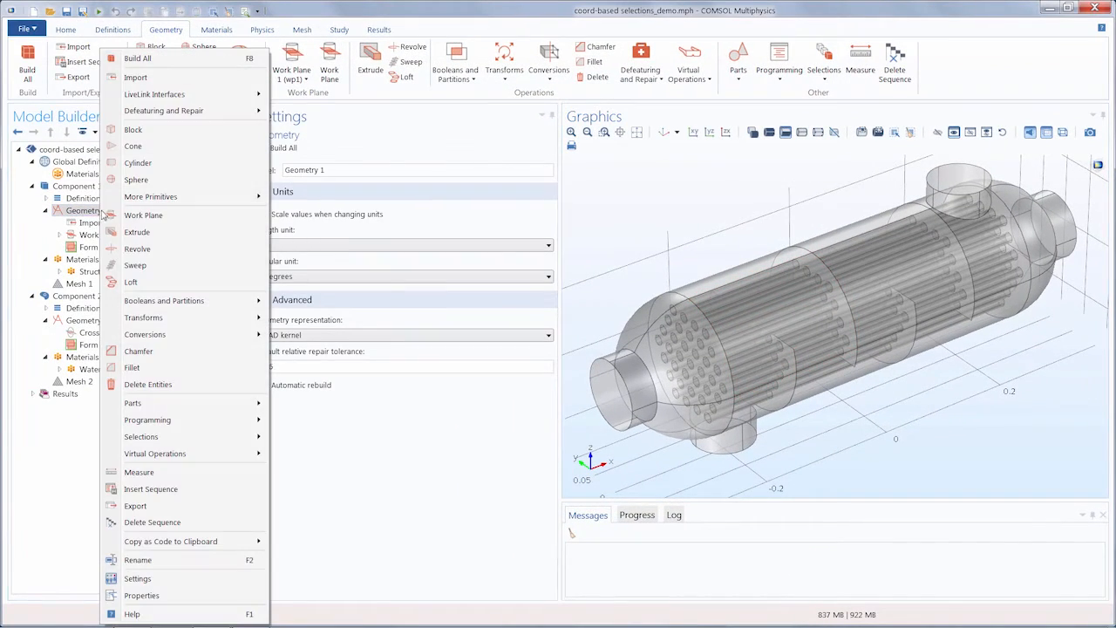
mouse_move(157, 445)
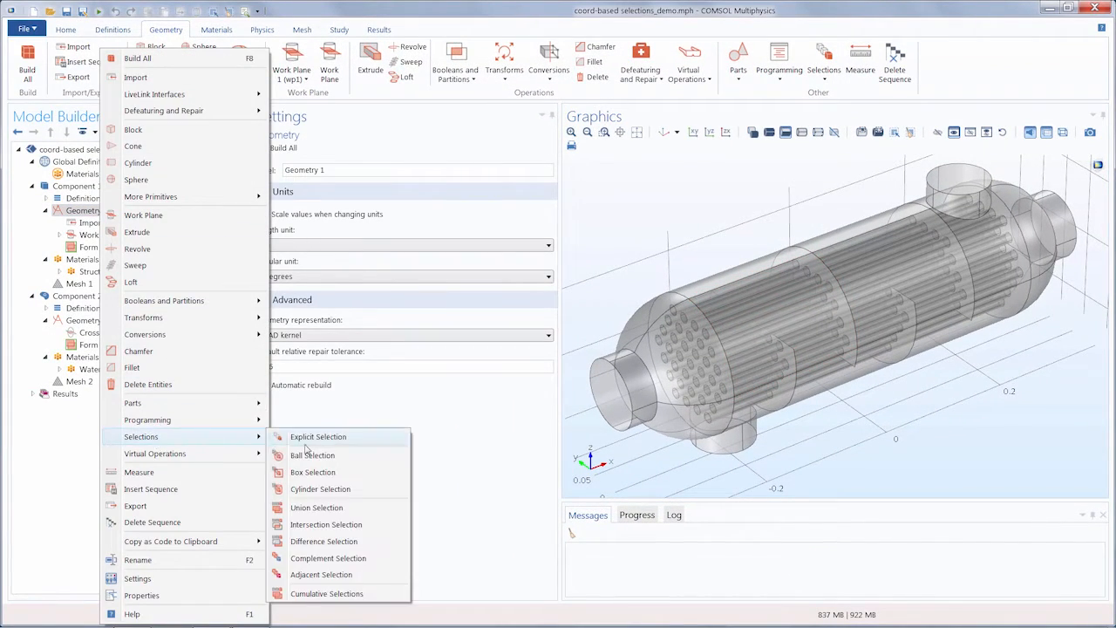
left_click(446, 132)
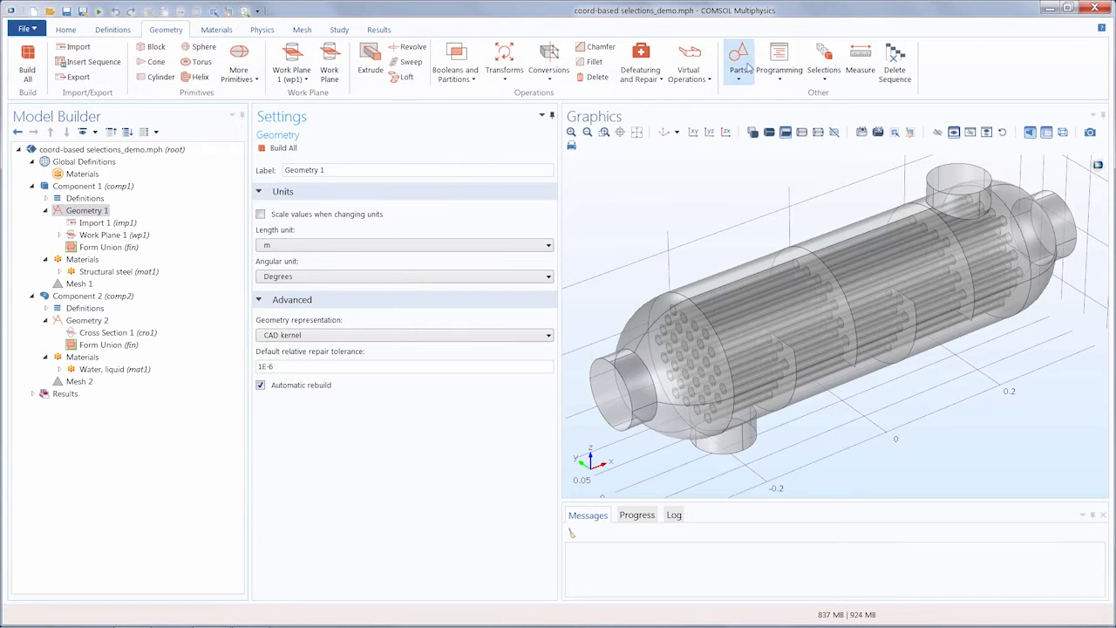
left_click(817, 59)
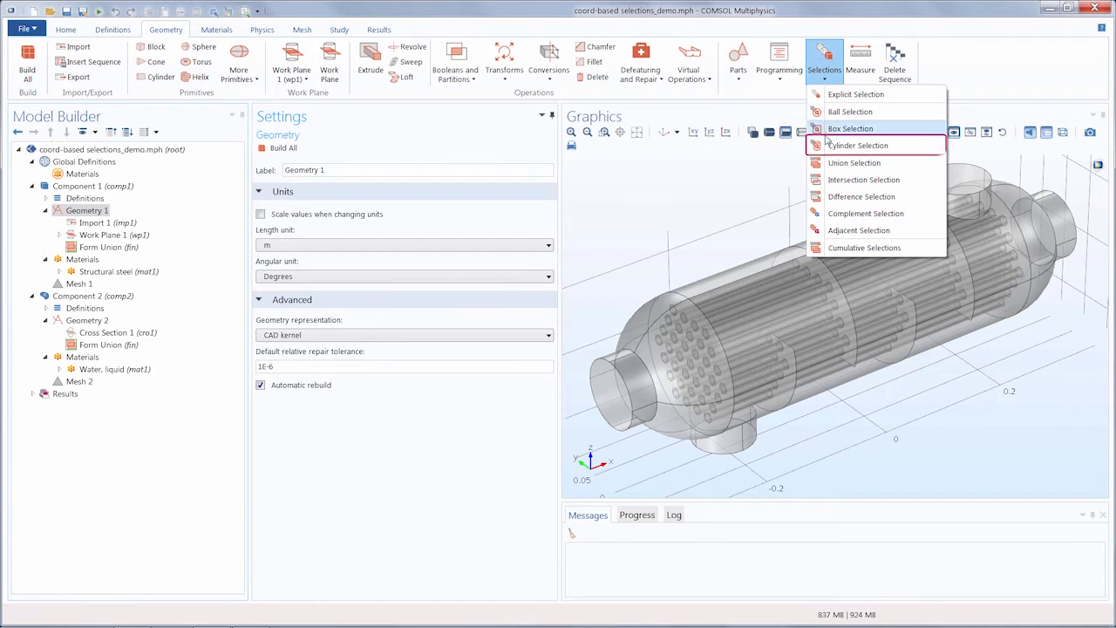
left_click(854, 146)
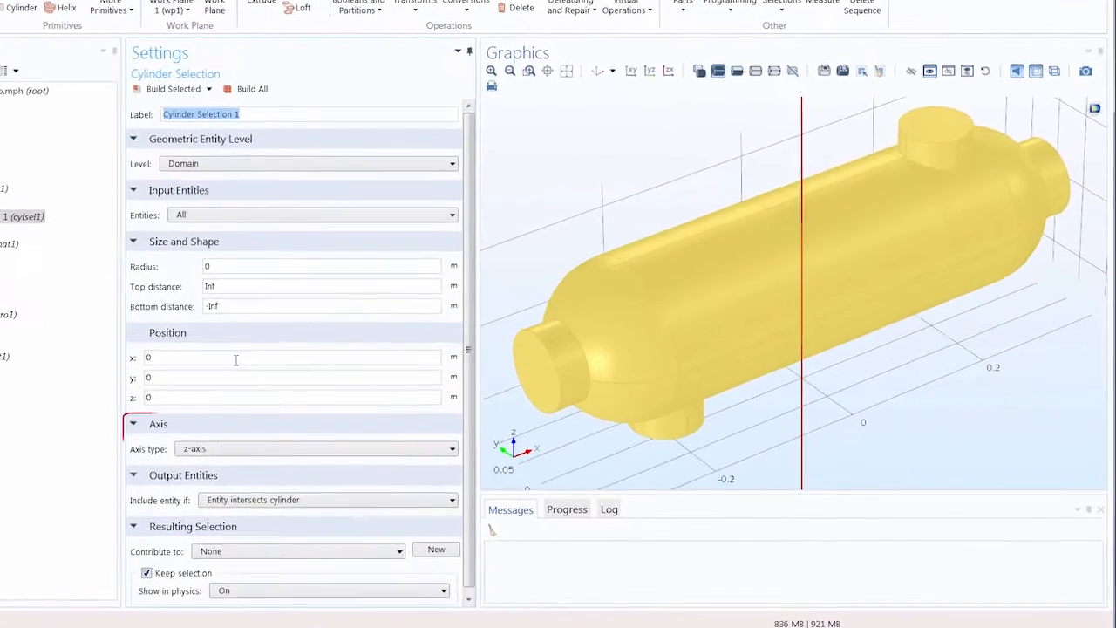
Step: Set the cylinder selection's axis type to x-axis and its level to Boundary, with all entities as input
left_click(214, 449)
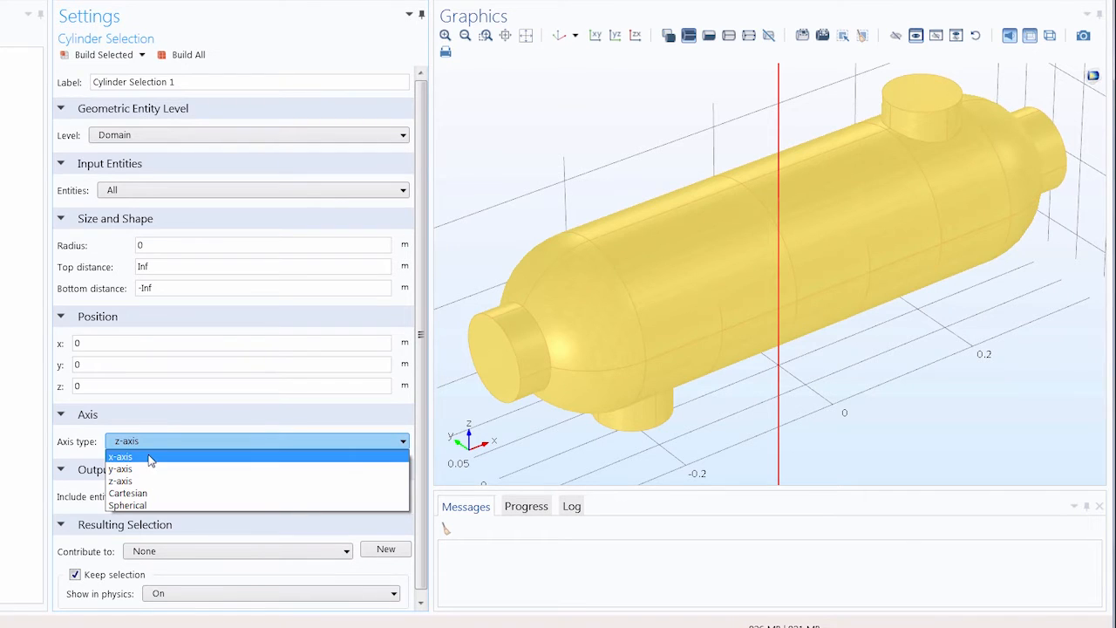
left_click(150, 460)
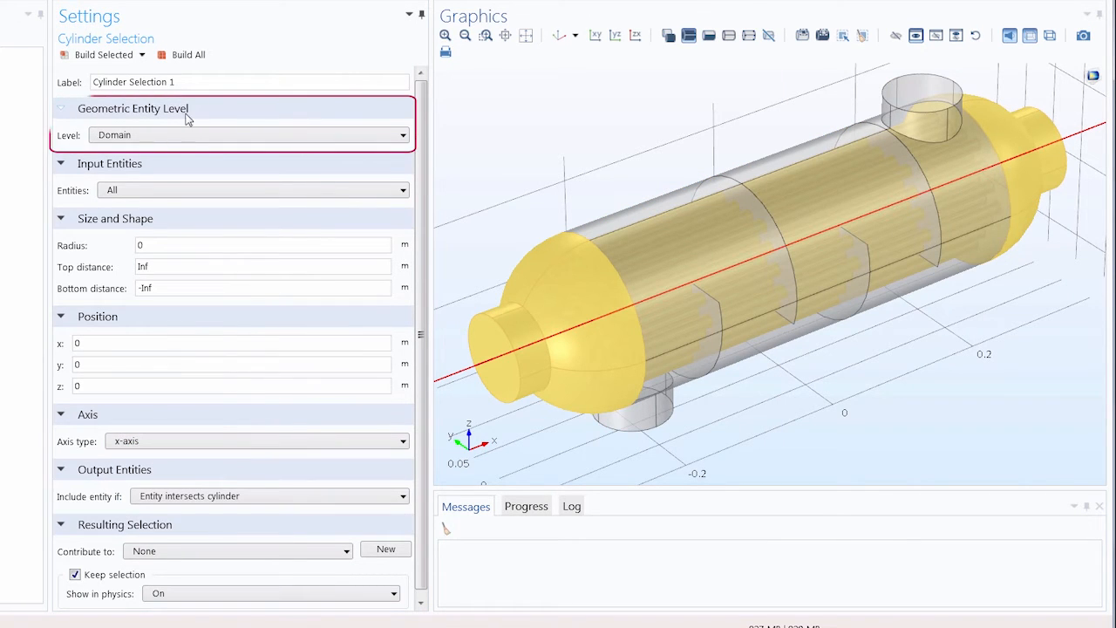
left_click(137, 137)
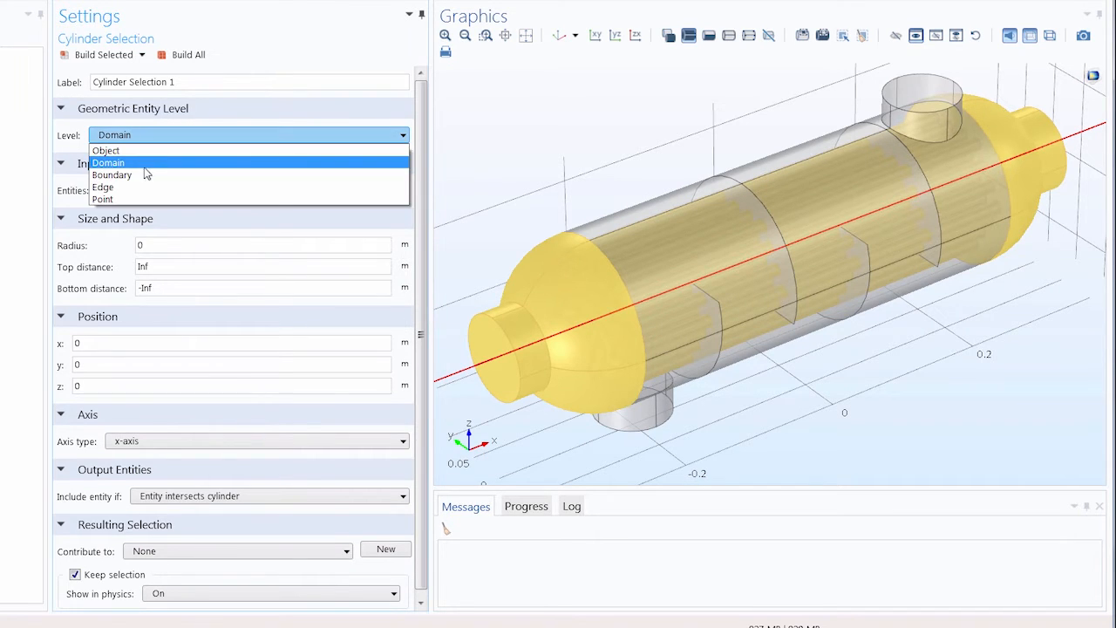
left_click(145, 174)
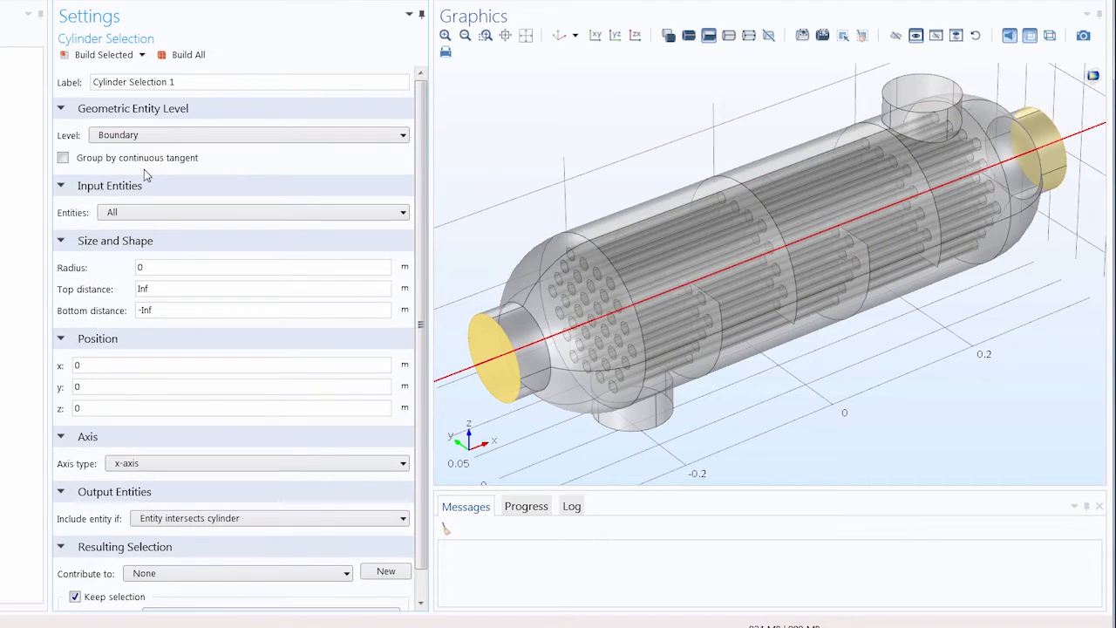
left_click(127, 213)
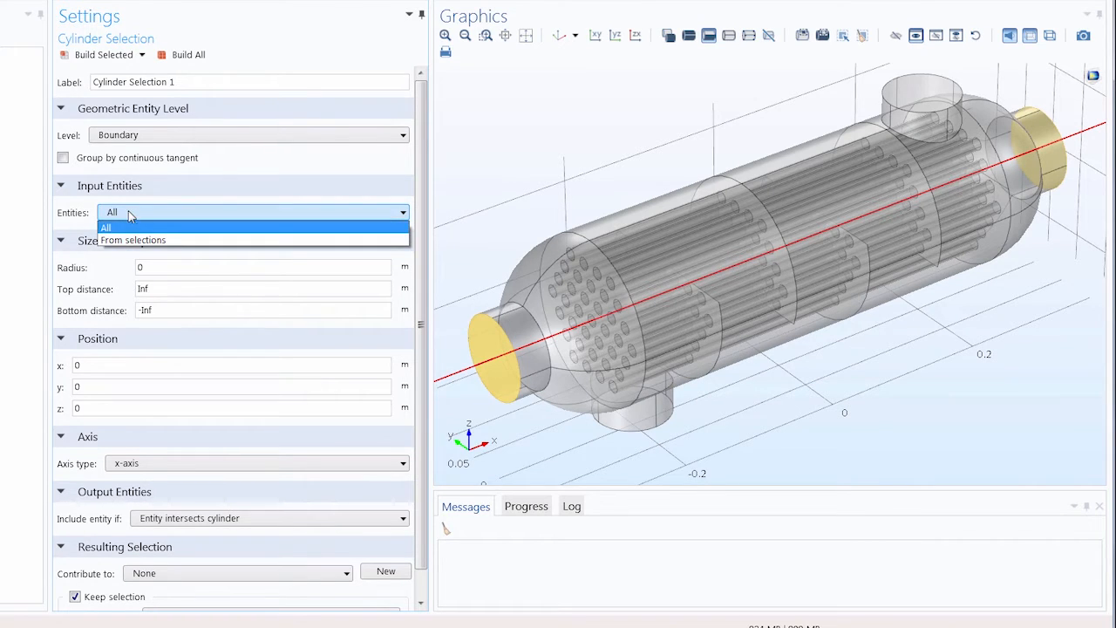
left_click(177, 227)
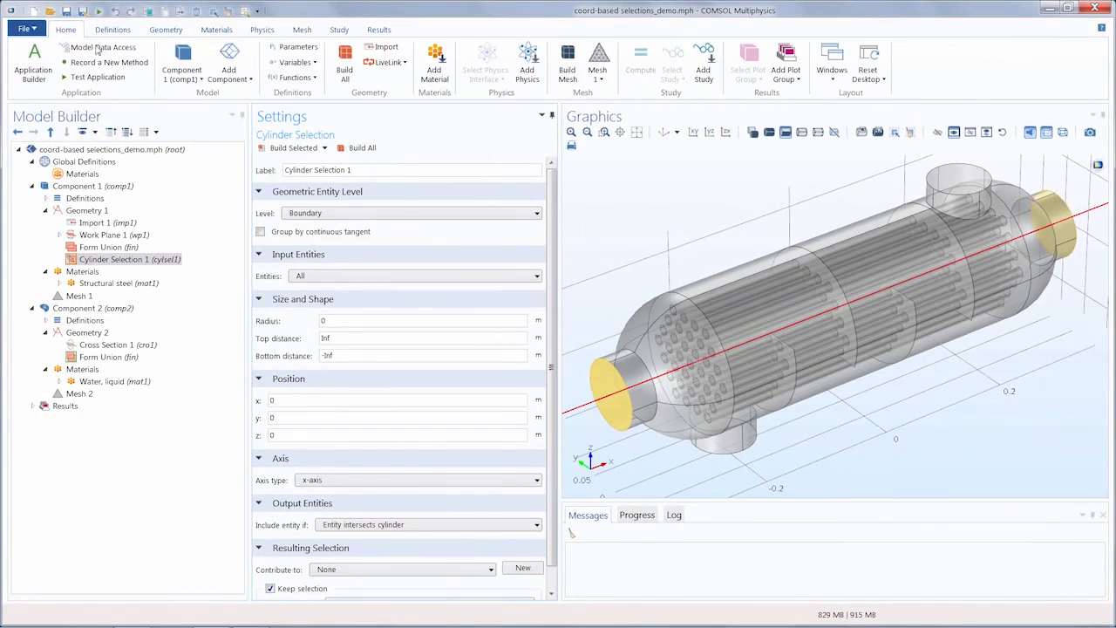
Step: Load the global parameters from the text file cylinder_selection.txt
left_click(289, 47)
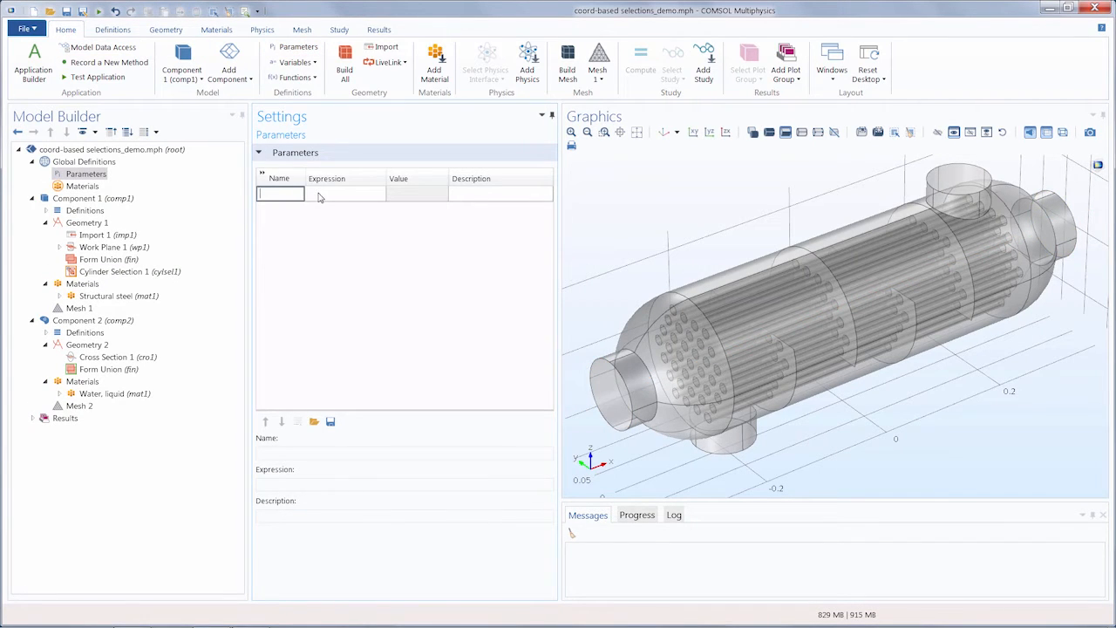
left_click(314, 422)
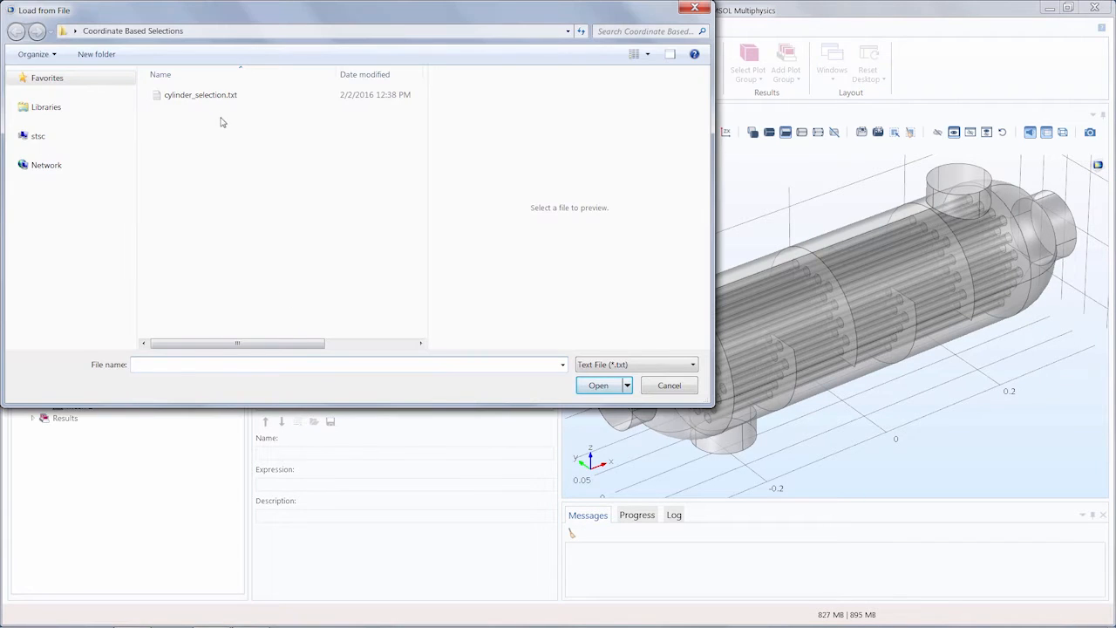
left_click(207, 96)
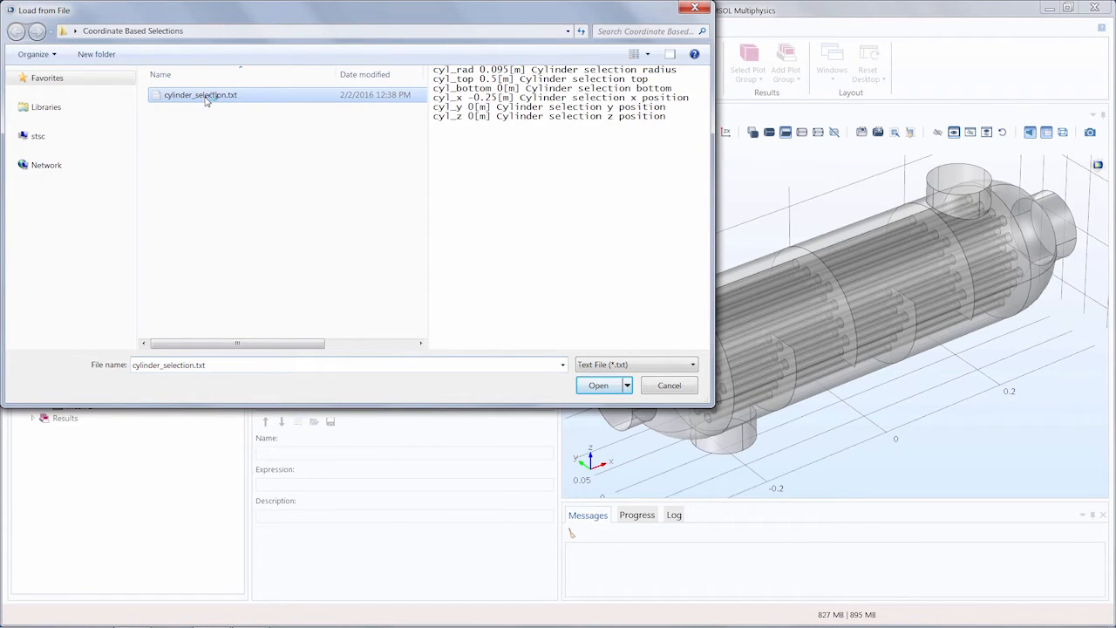
double_click(207, 95)
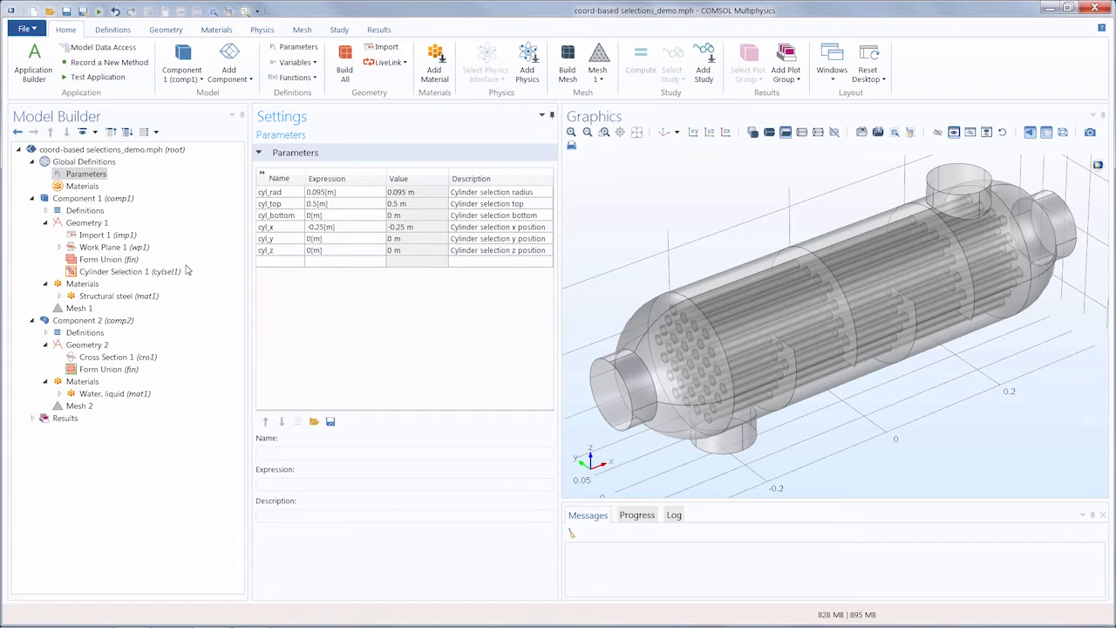
Step: Set the cylinder selection's radius to cyl_rad, top distance to cyl_top and bottom distance to cyl_bottom
left_click(131, 272)
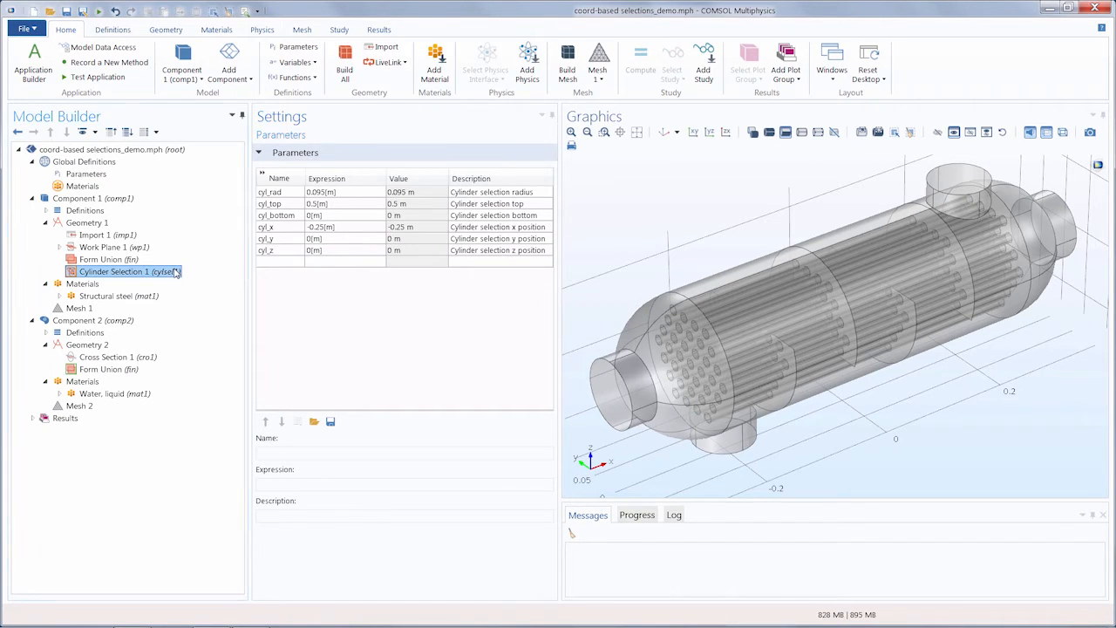
double_click(321, 323)
type("cyl_rad")
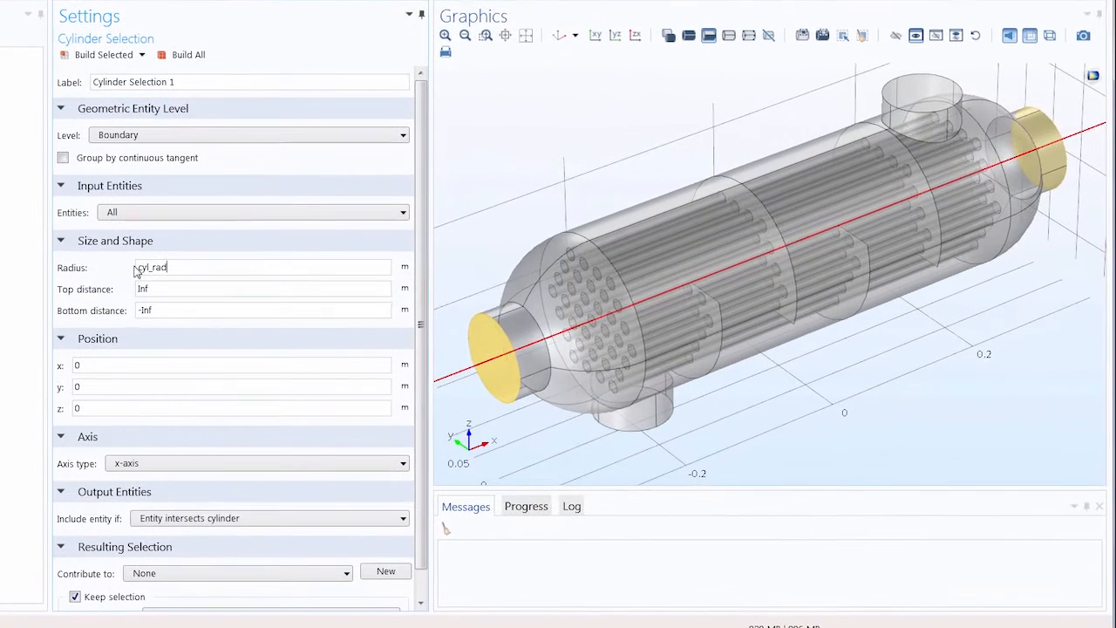
key("Tab")
type("cyl_top")
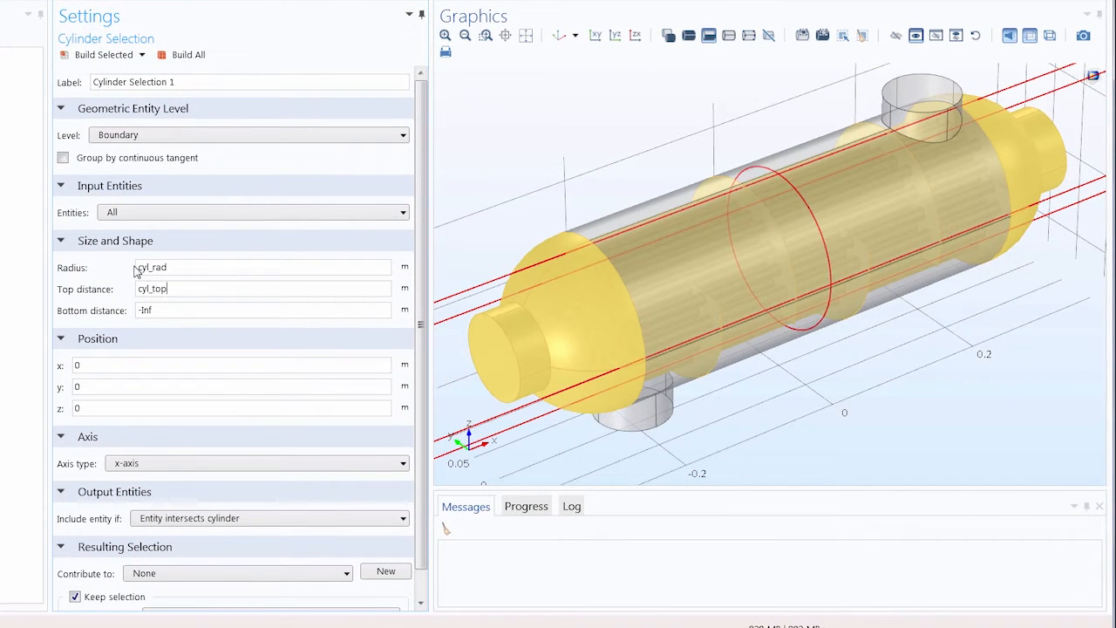
key("Tab")
type("cyl_bottom")
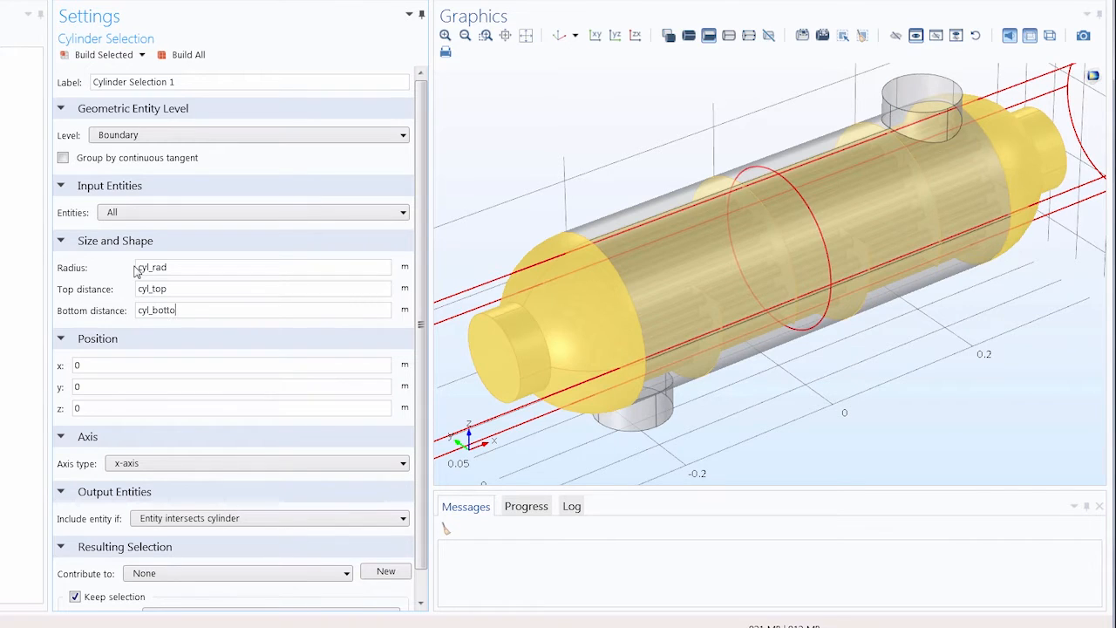
Step: Set the cylinder selection's position to x = cyl_x, y = cyl_y and z = cyl_z
key("Tab")
type("cyl_x")
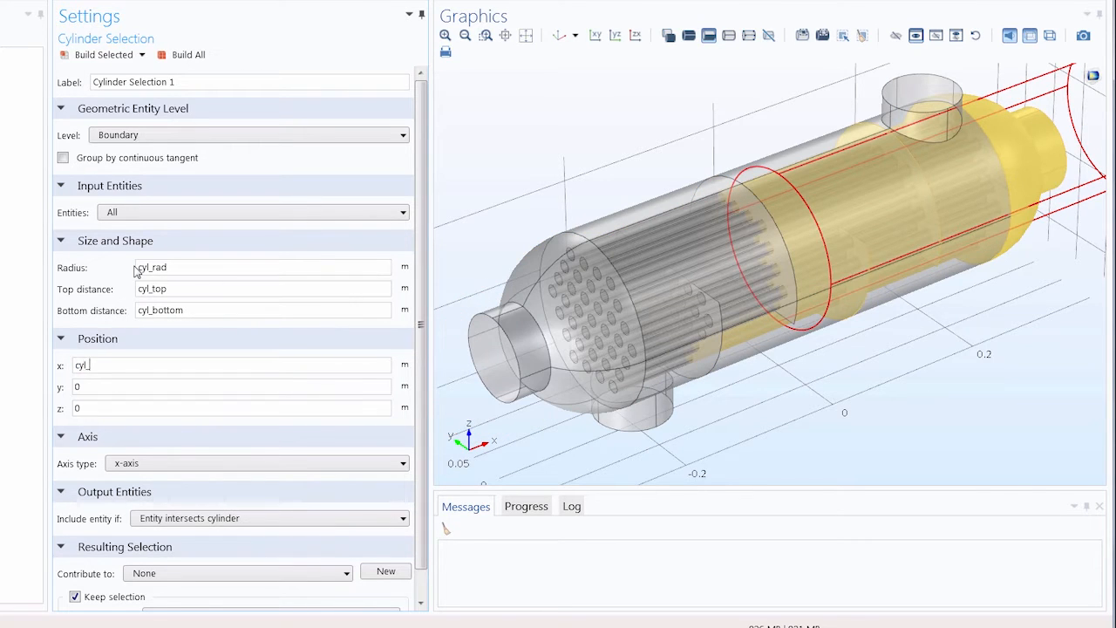
key("Tab")
type("cyl_y")
key("Tab")
type("cyl_z")
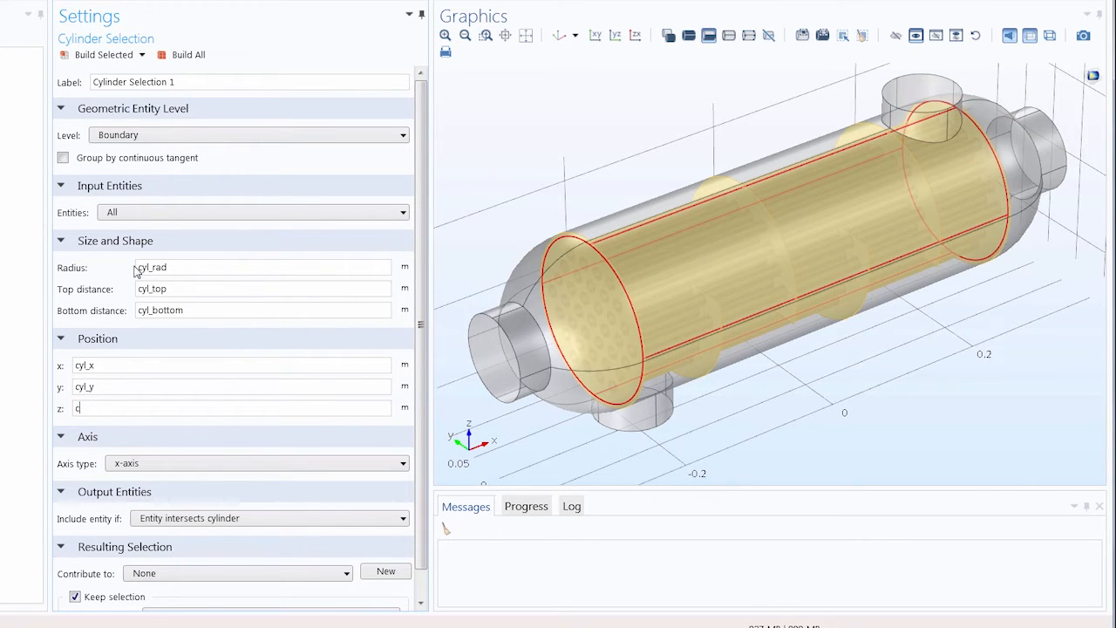
left_click(28, 387)
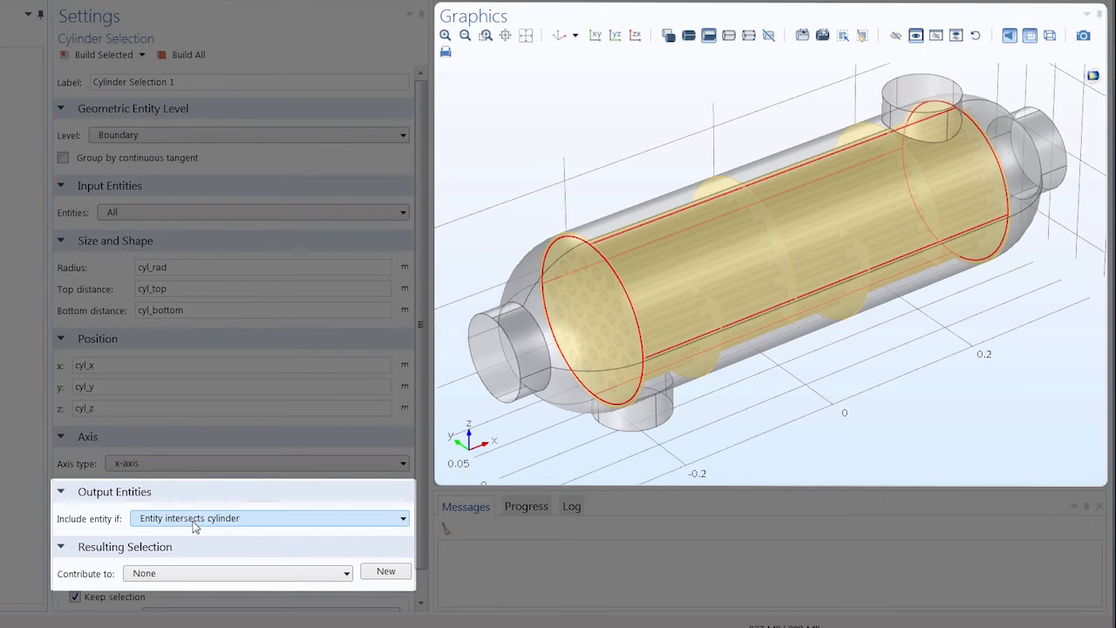
Step: Restrict the cylinder selection's output to entities inside the cylinder
left_click(193, 523)
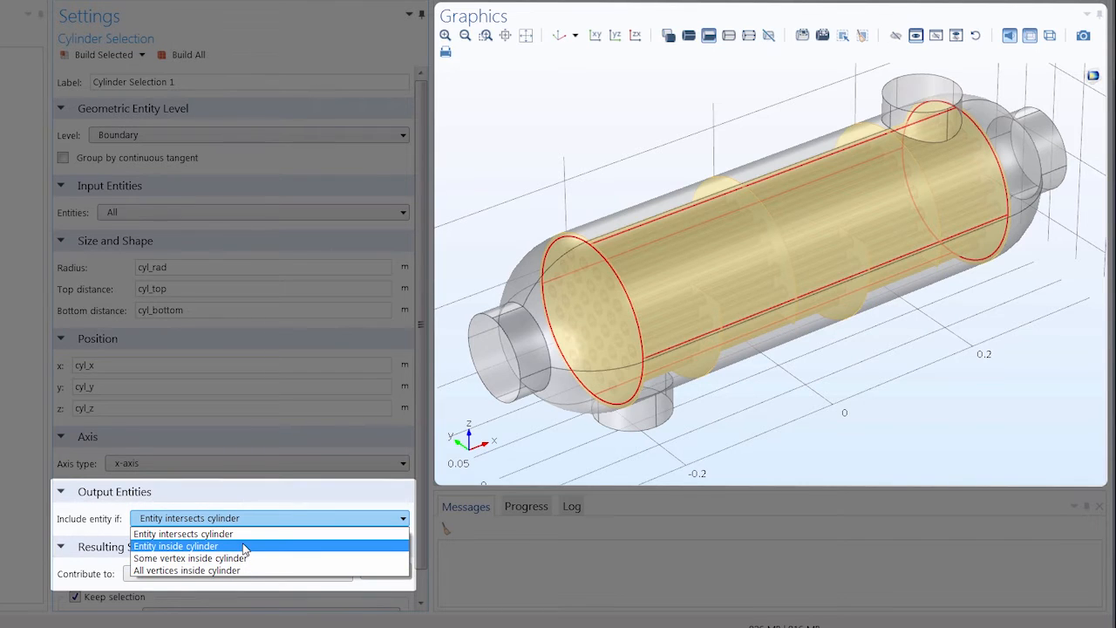
left_click(245, 547)
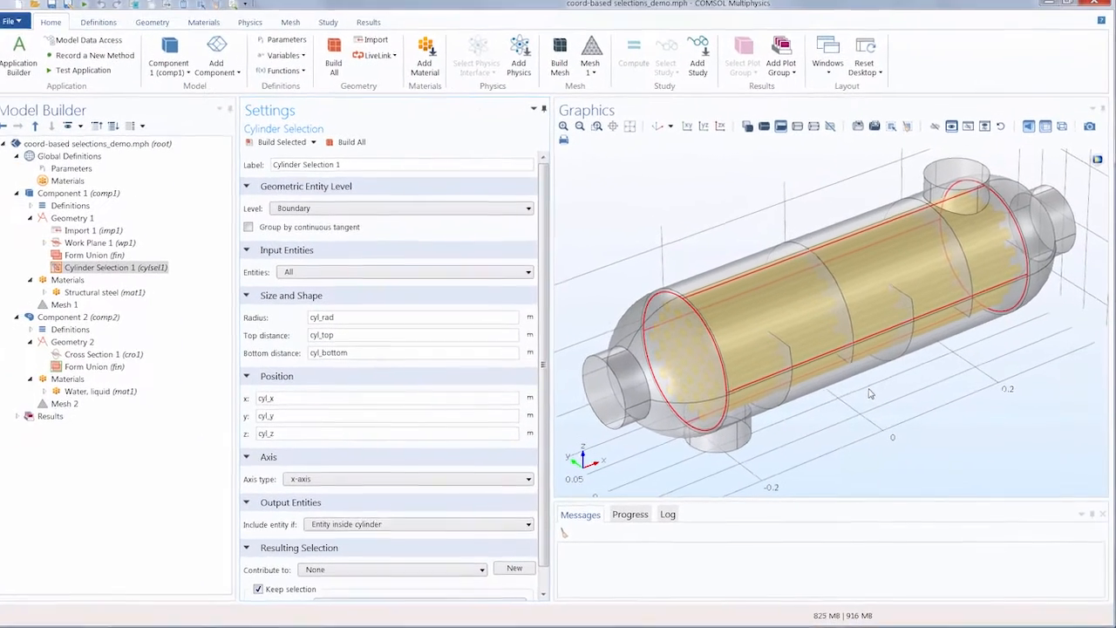
Step: Assign Structural steel in Component 1 at the Boundary level to Cylinder Selection 1
left_click(148, 296)
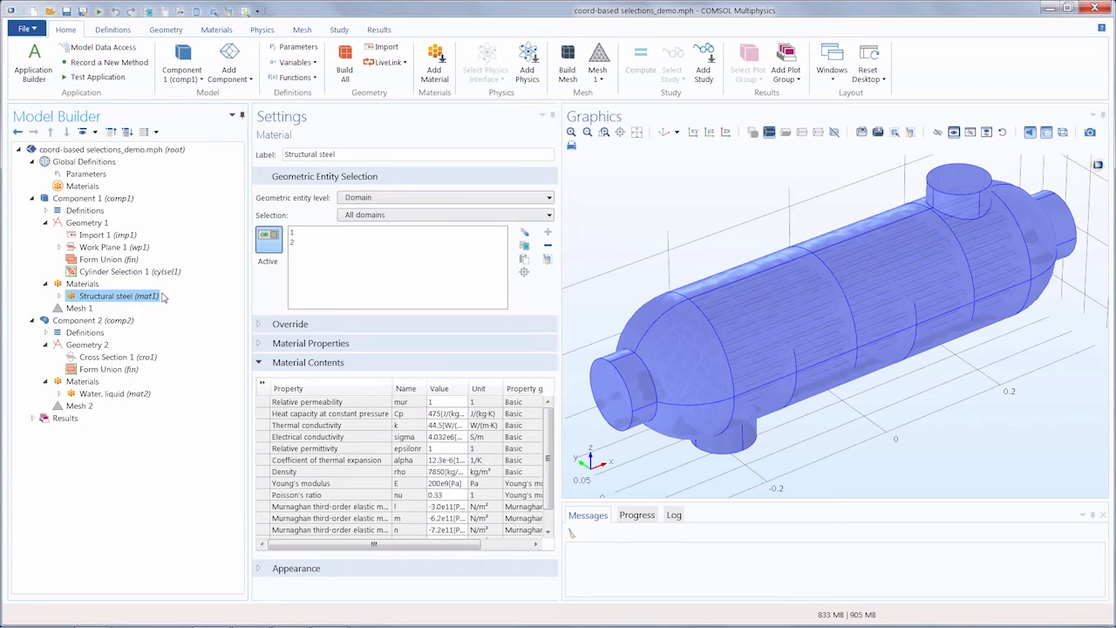
left_click(366, 198)
left_click(369, 223)
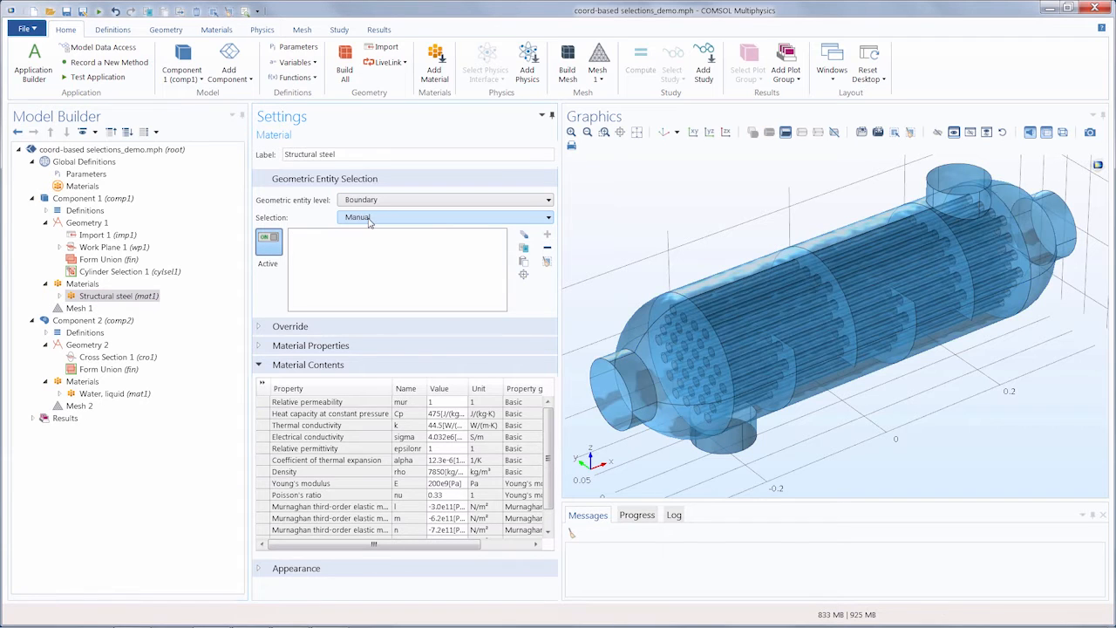
left_click(369, 220)
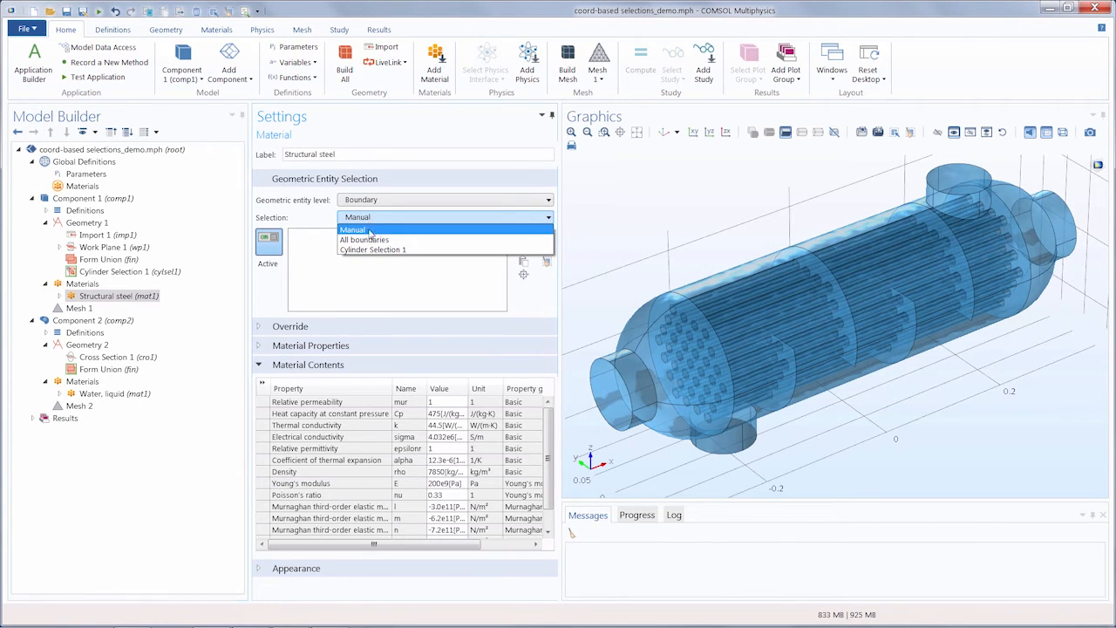
left_click(371, 249)
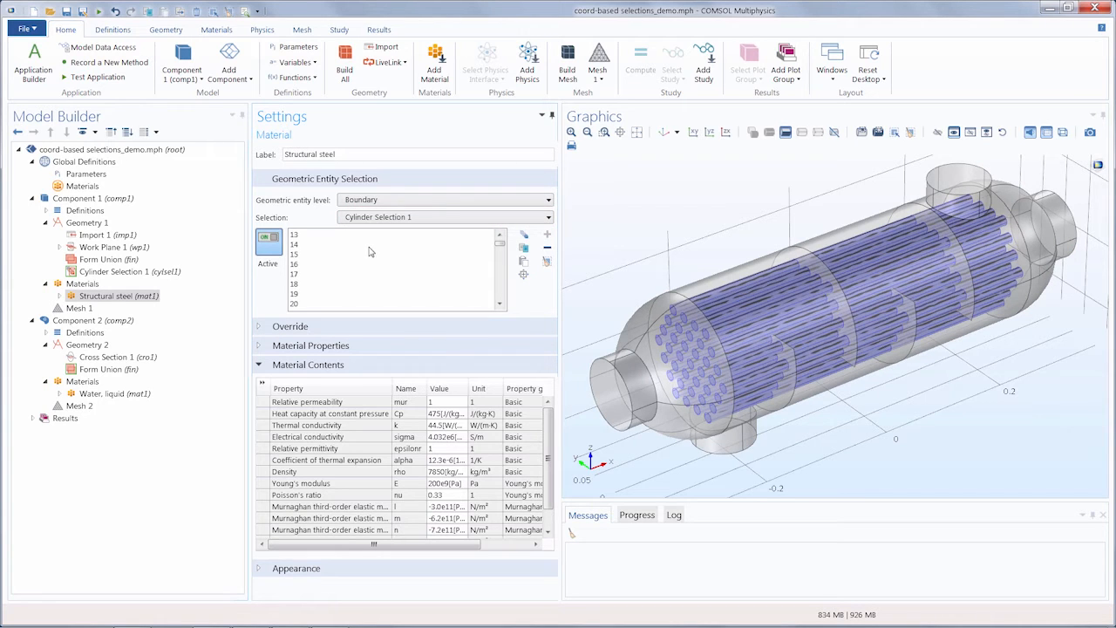
Step: Rename the cylinder selection to Tube Walls and review the selection used by the Structural steel material
left_click(129, 271)
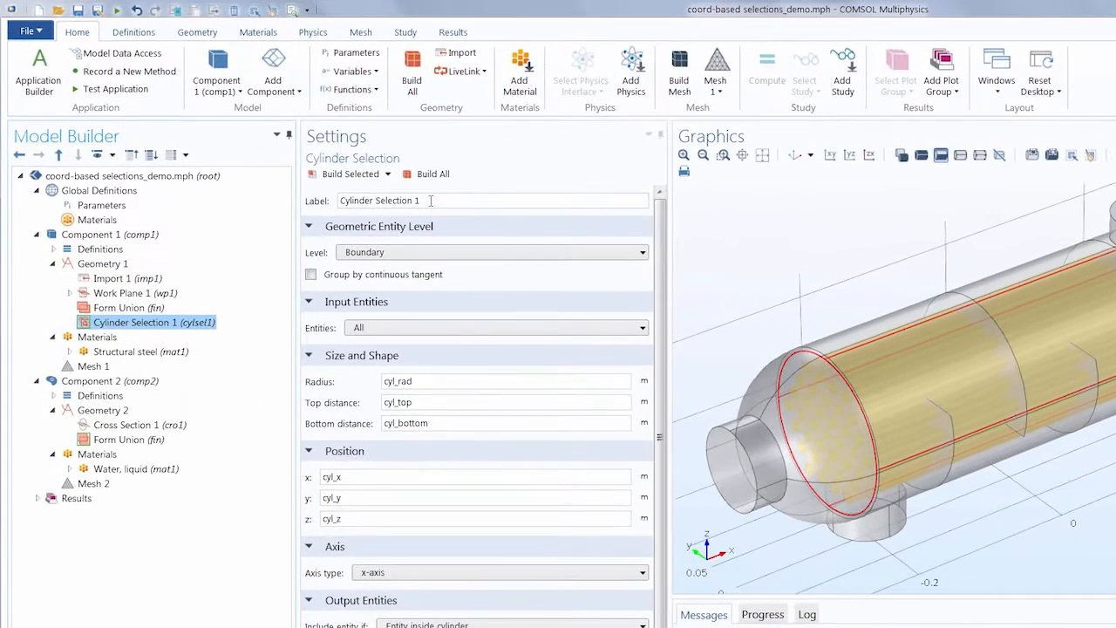
left_click_drag(431, 200, 328, 212)
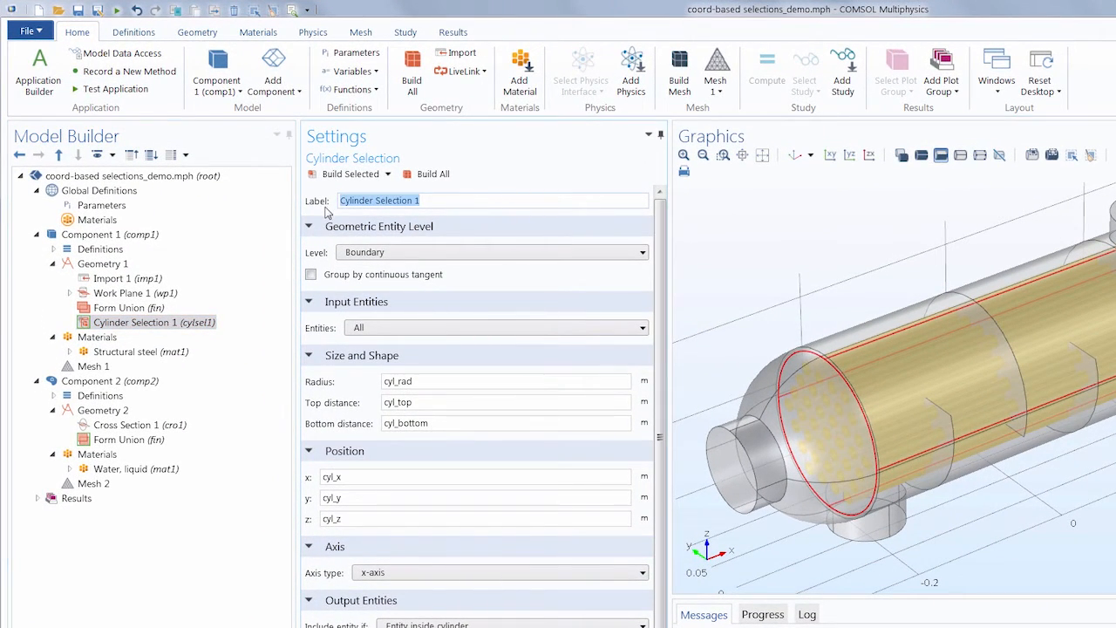
type("Tube Walls")
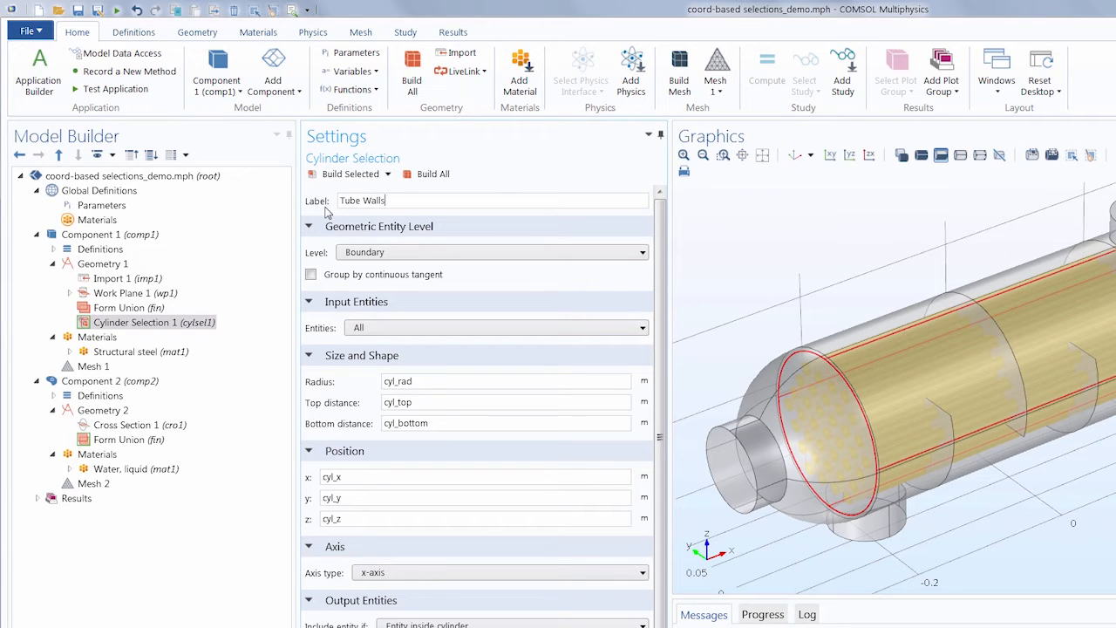
key("Return")
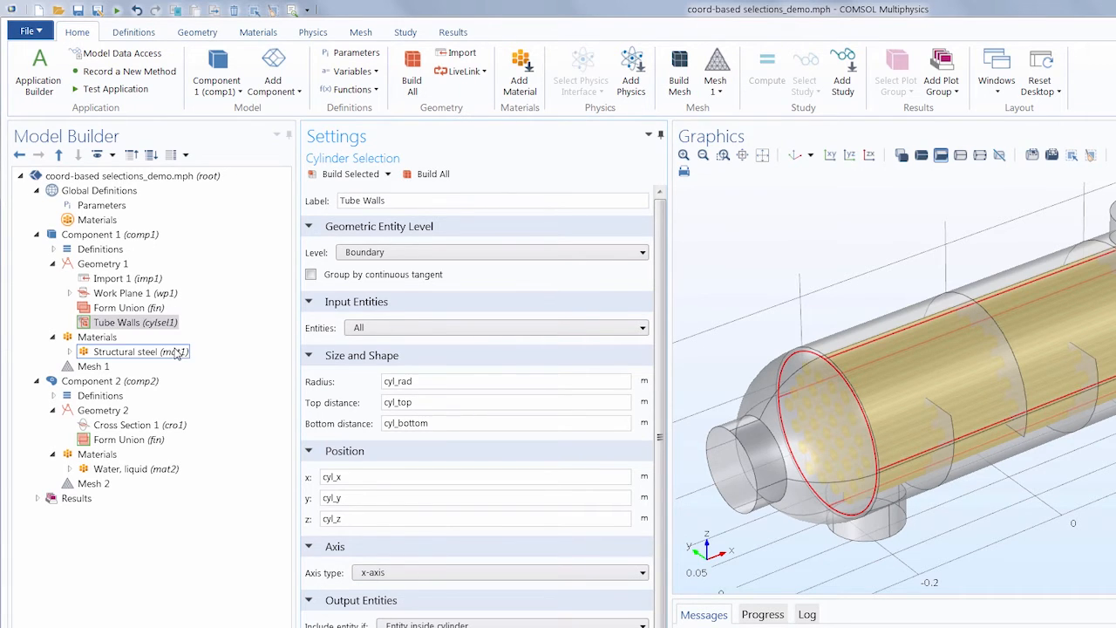
left_click(181, 351)
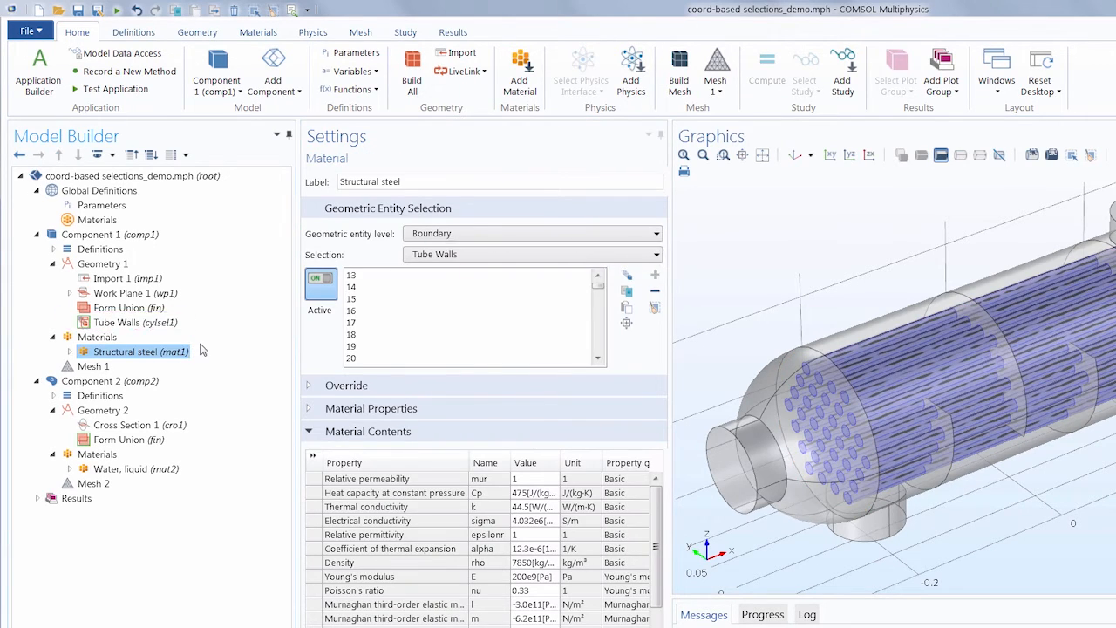
Step: Add a ball selection to the 2D cross-section geometry of Component 2
left_click(130, 381)
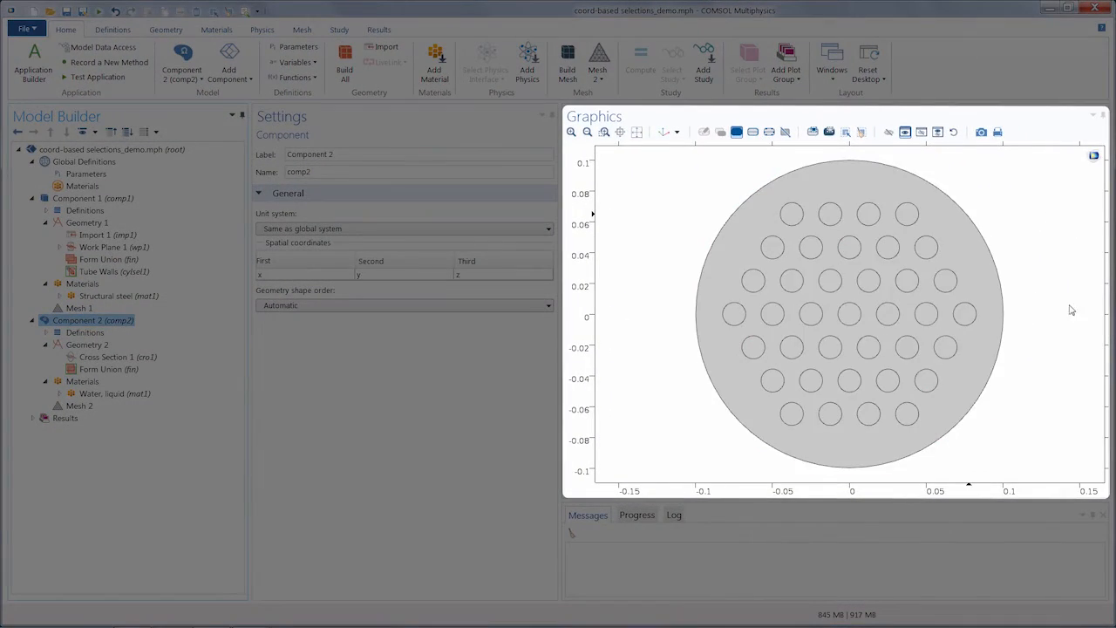
left_click(823, 409)
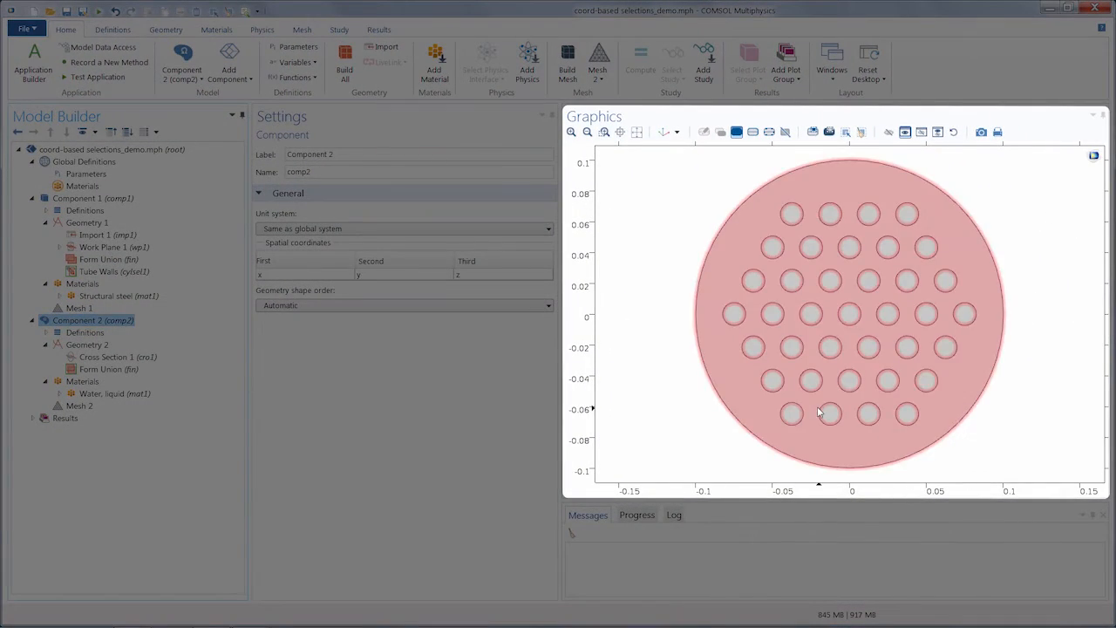
left_click(821, 171)
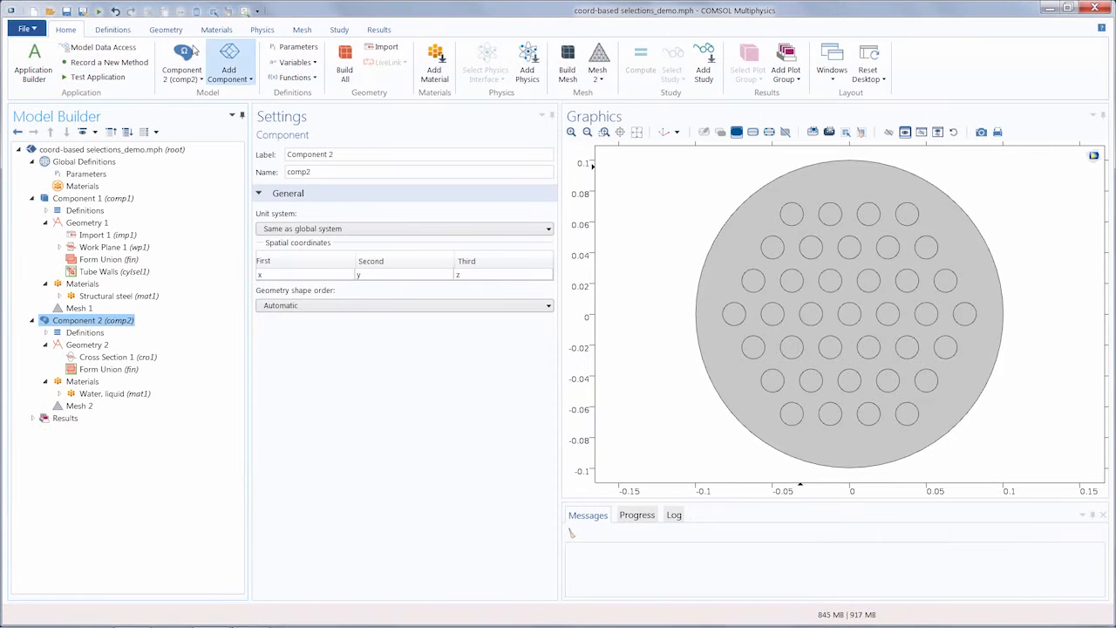
left_click(166, 30)
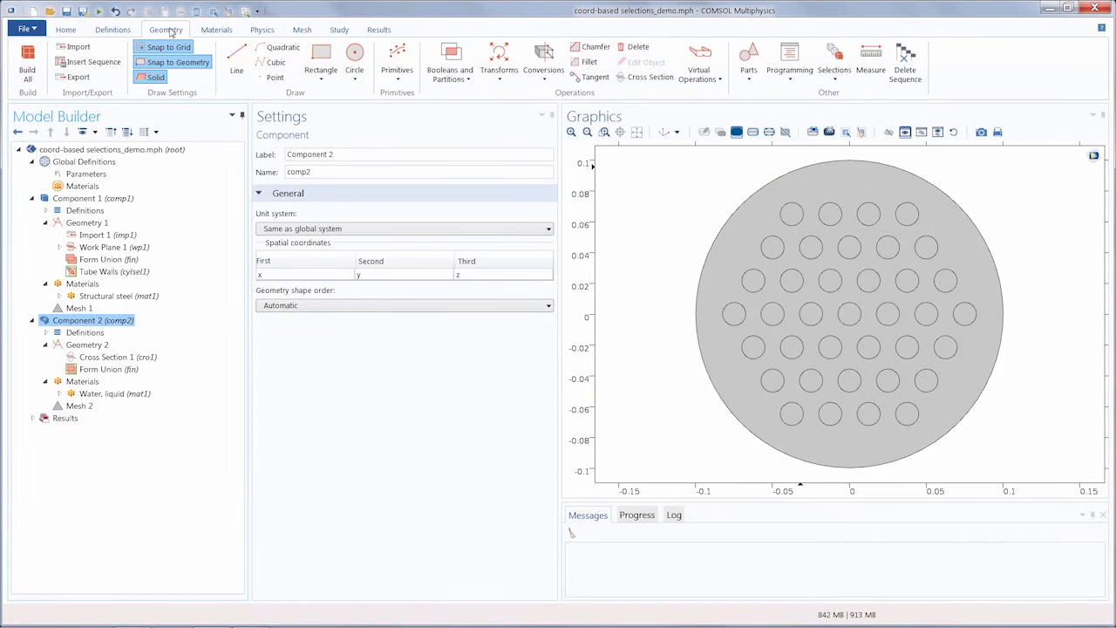
left_click(830, 66)
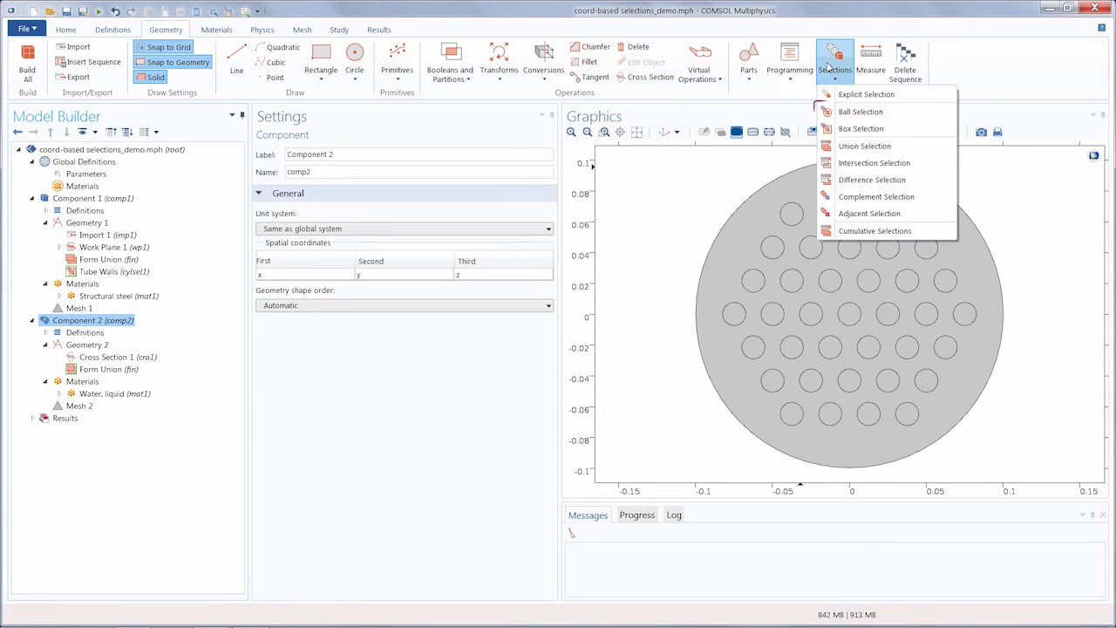
left_click(840, 112)
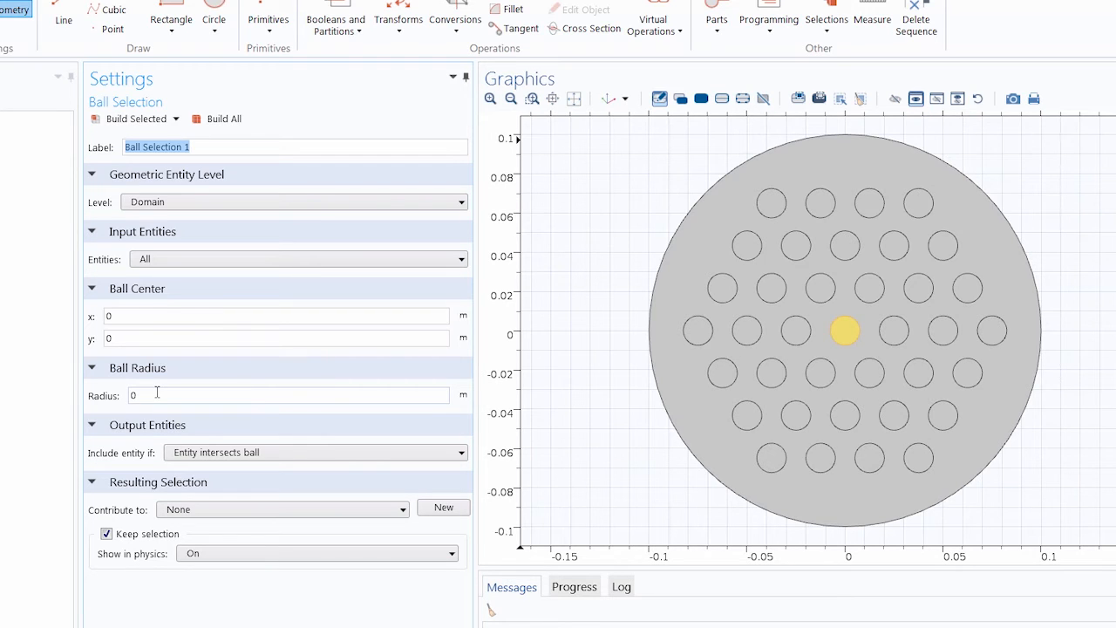
Step: Set the ball selection's radius to cyl_rad and include only entities inside the ball
left_click_drag(157, 394, 132, 396)
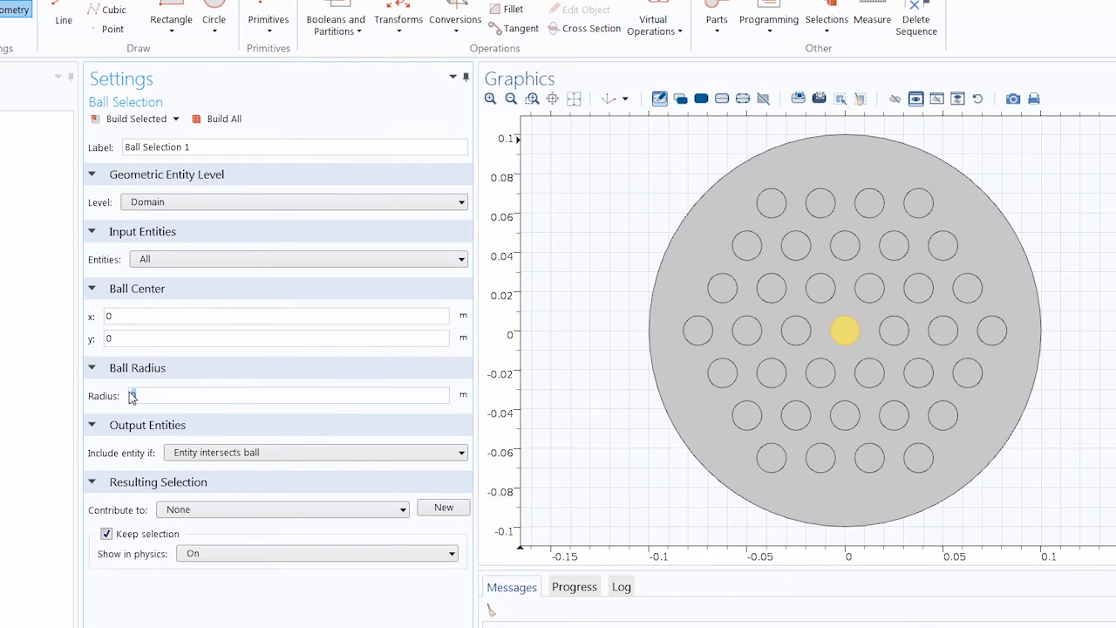
type("cyl_rad")
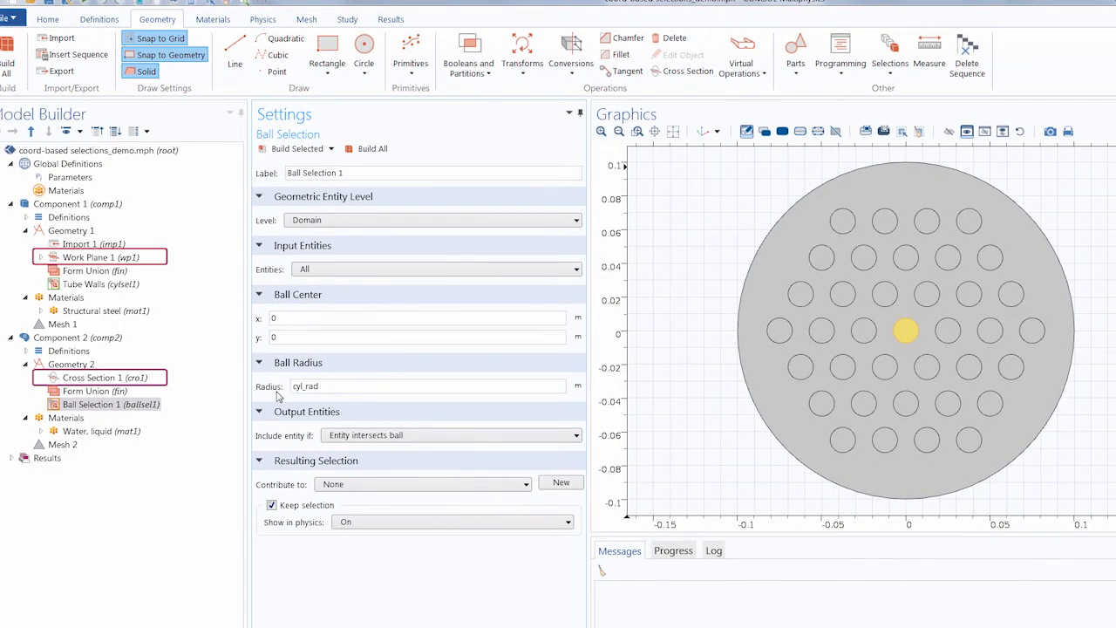
key("Return")
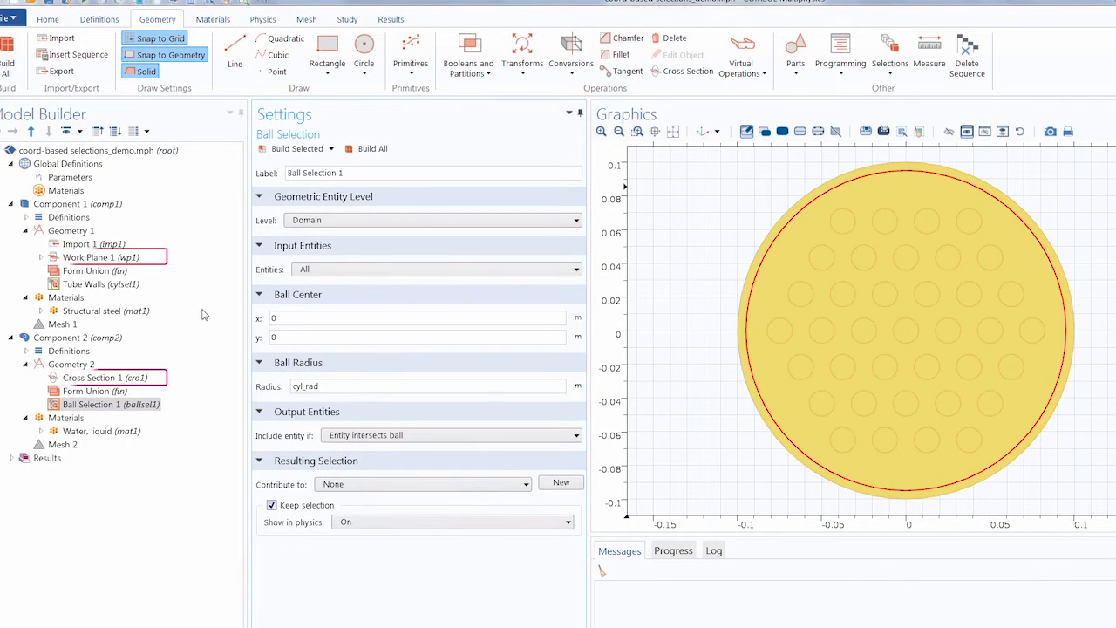
left_click(409, 435)
left_click(408, 461)
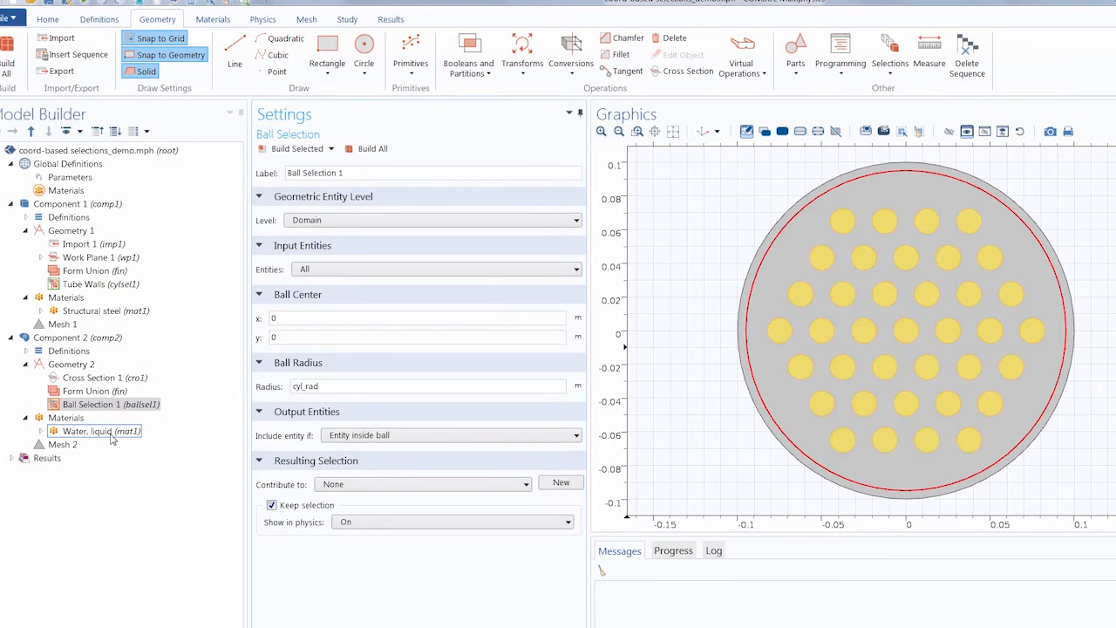
Step: Assign the Water, liquid material in Component 2 to the domains of Ball Selection 1
left_click(106, 432)
left_click(371, 225)
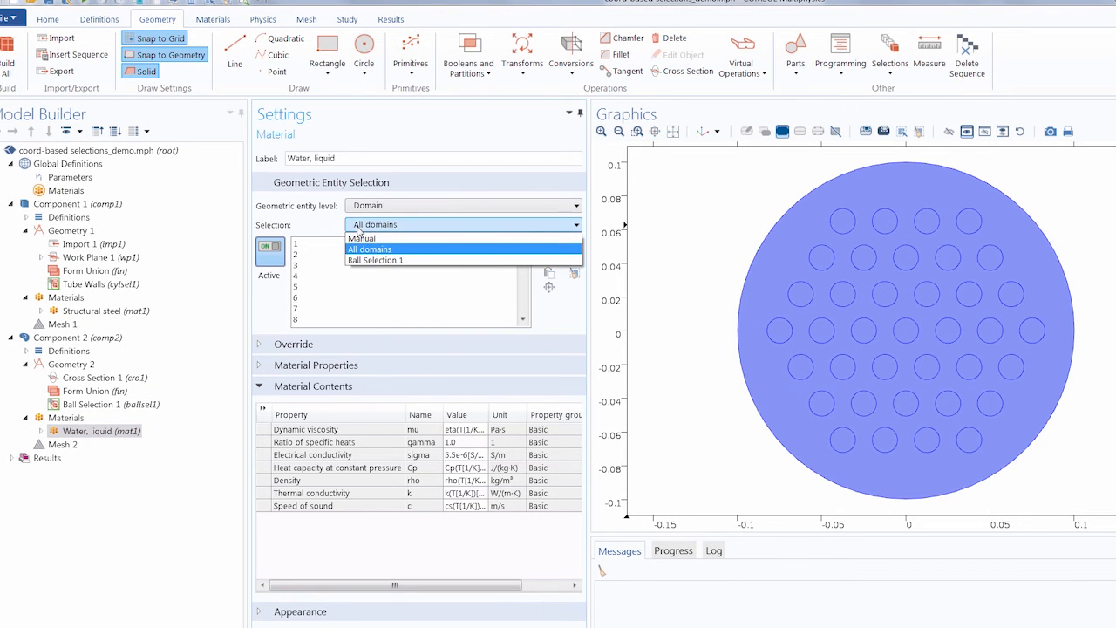
left_click(373, 259)
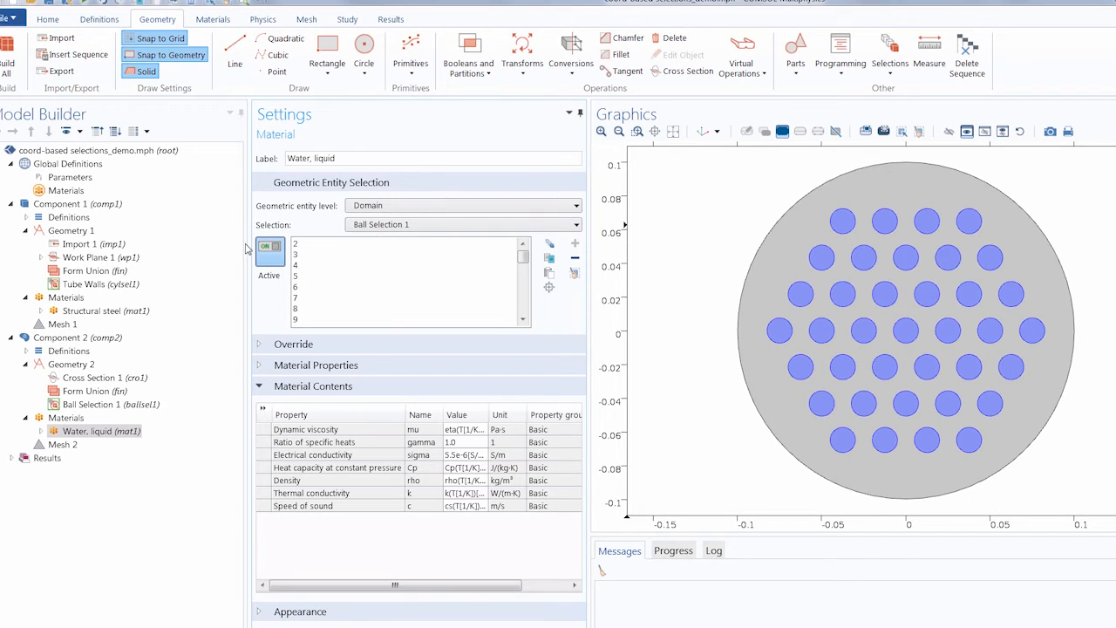
Step: Replace the imported geometry in Component 1 with heat_exchanger_2.mphbin and rebuild the sequence including the Tube Walls selection
left_click(129, 245)
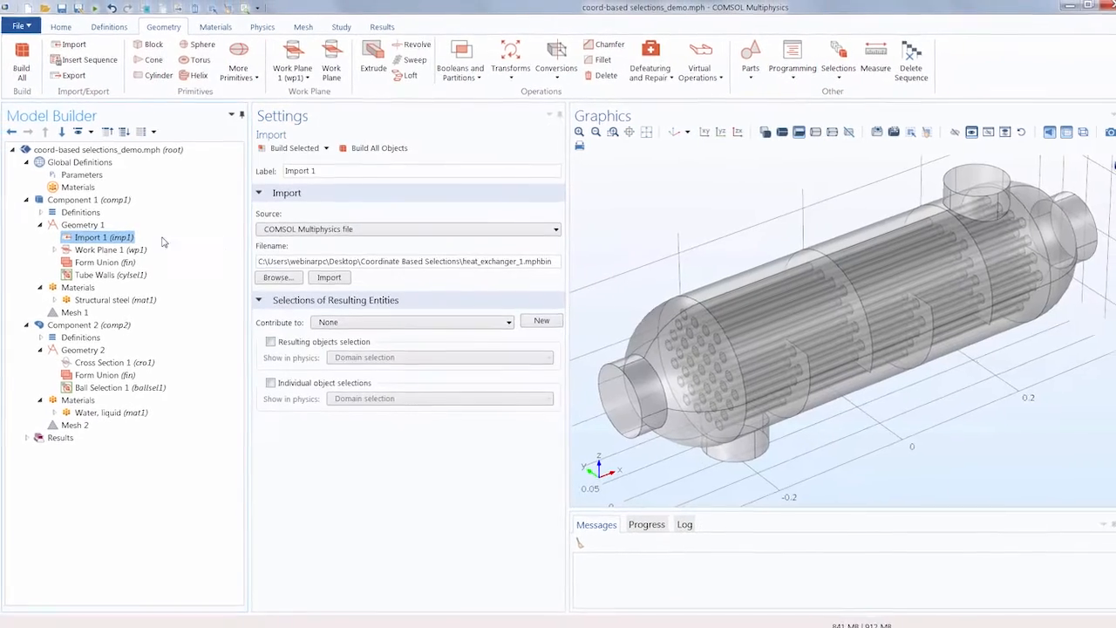
left_click(278, 275)
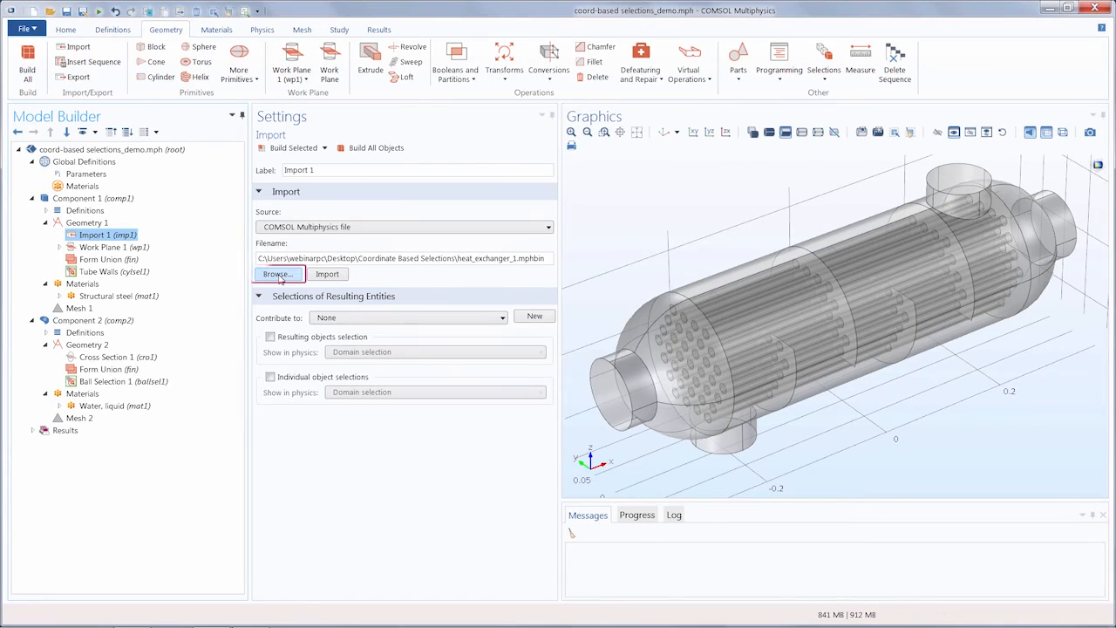
double_click(217, 114)
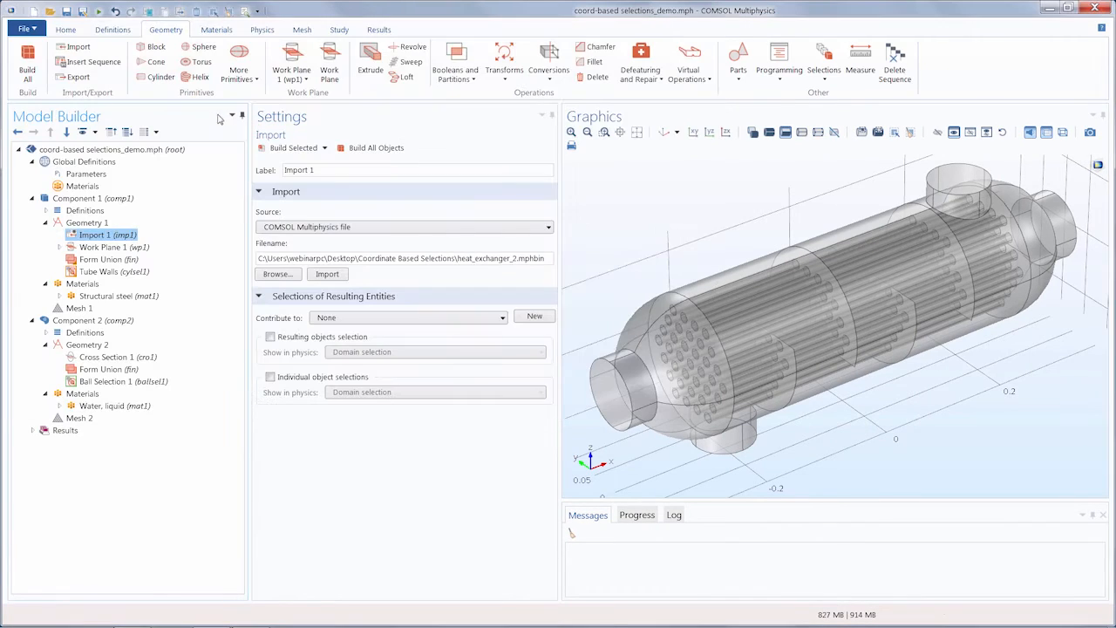
left_click(329, 275)
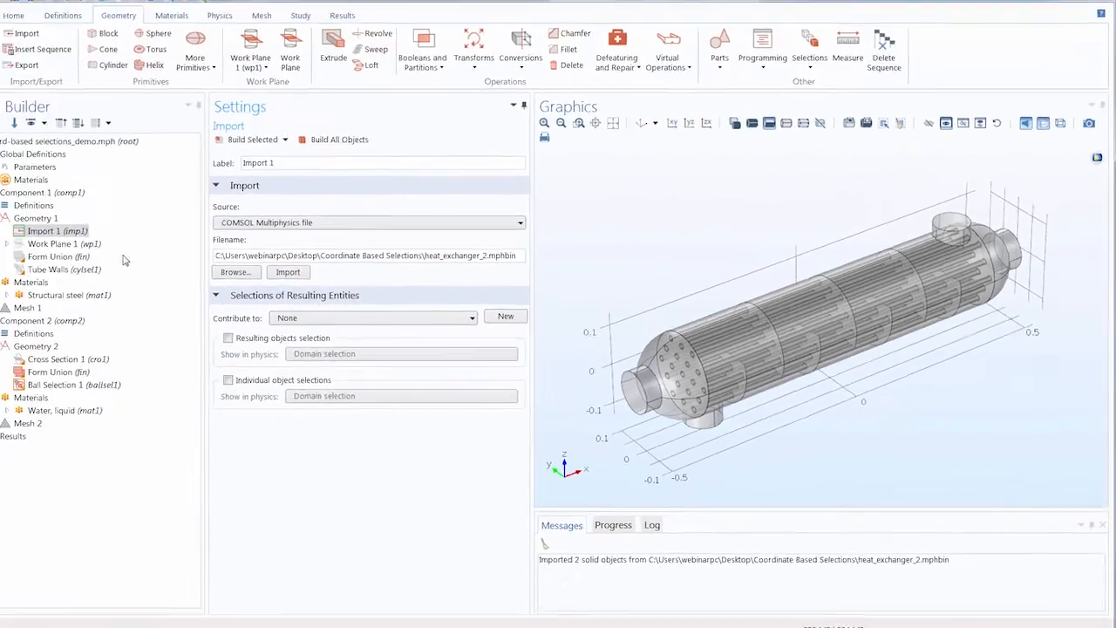
left_click(69, 270)
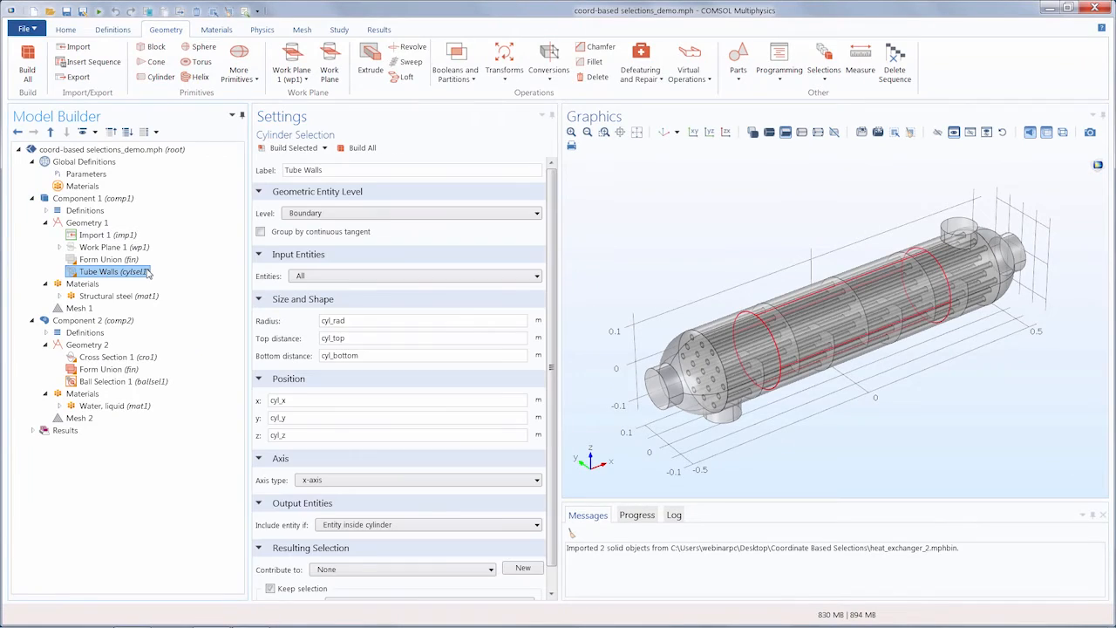
left_click(358, 148)
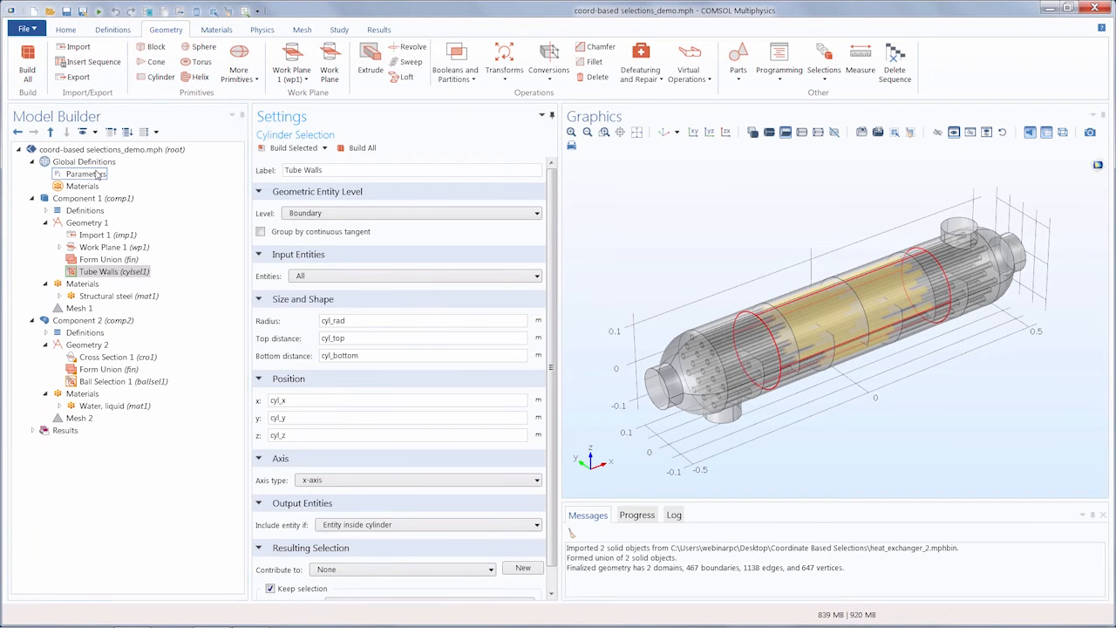
Step: View the geometry in the xy-plane and set the global parameters cyl_x to -0.41[m] and cyl_top to 0.82[m]
left_click(92, 174)
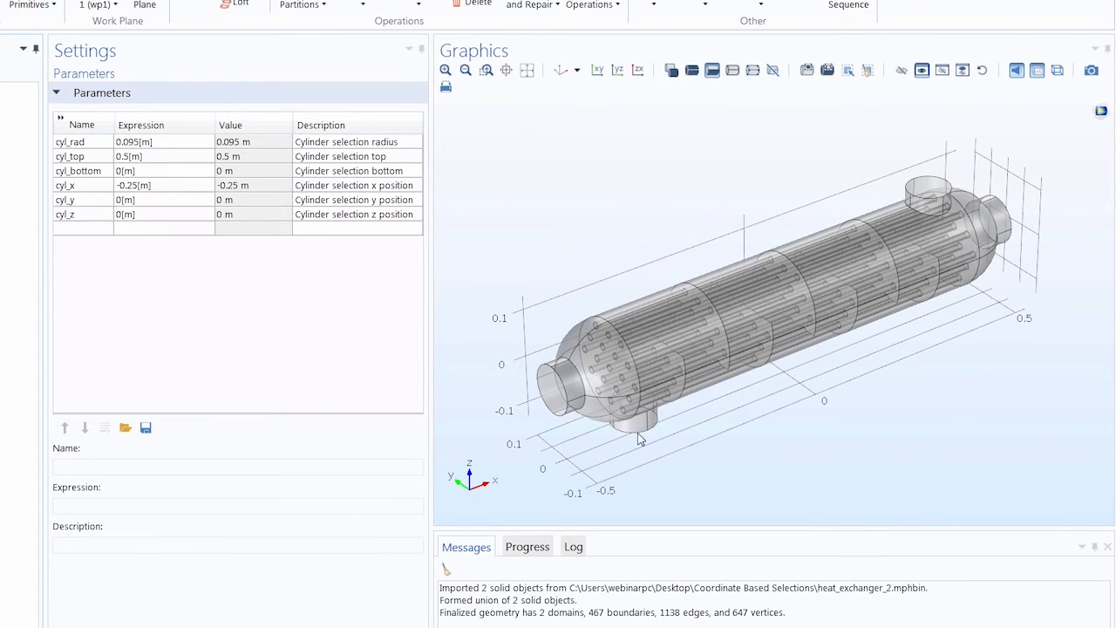
left_click(598, 72)
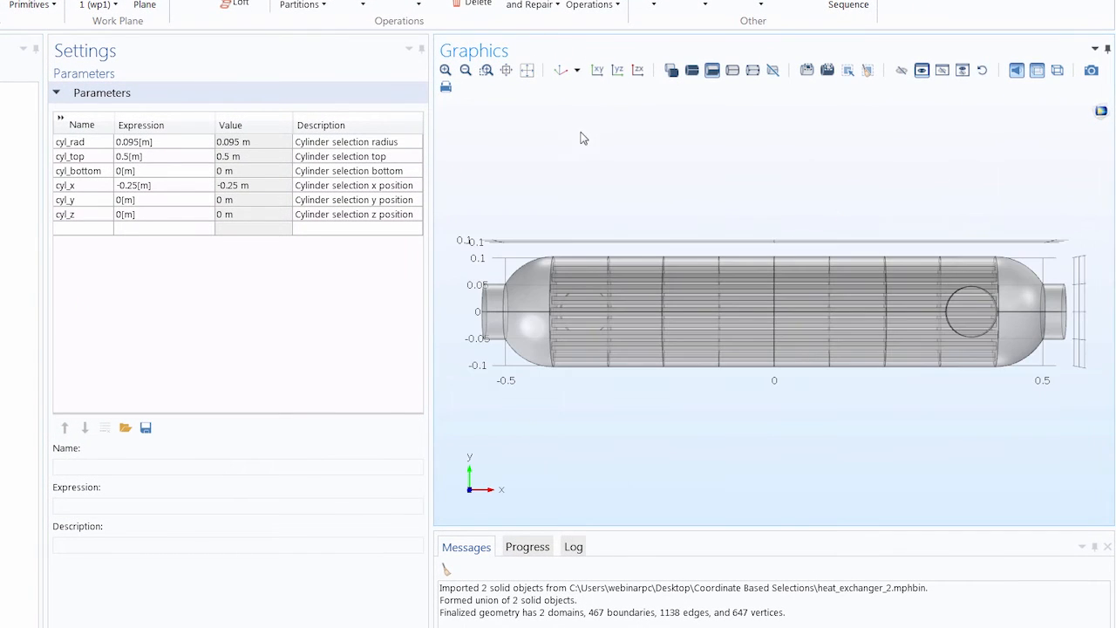
double_click(139, 186)
type("41")
key("Return")
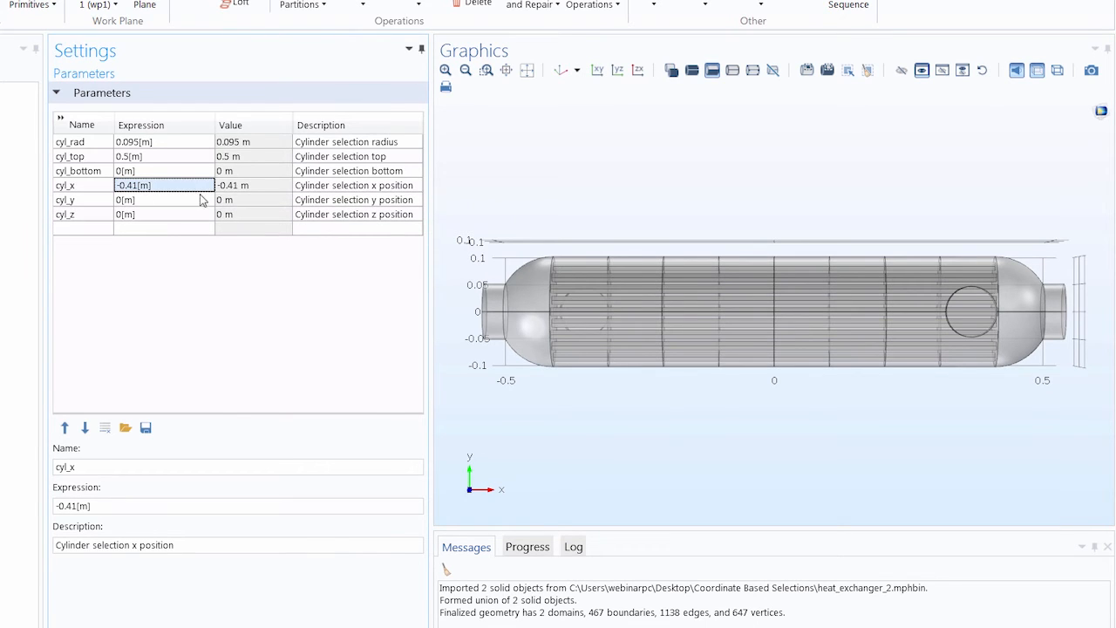
left_click(128, 157)
key("BackSpace")
type("82")
key("Return")
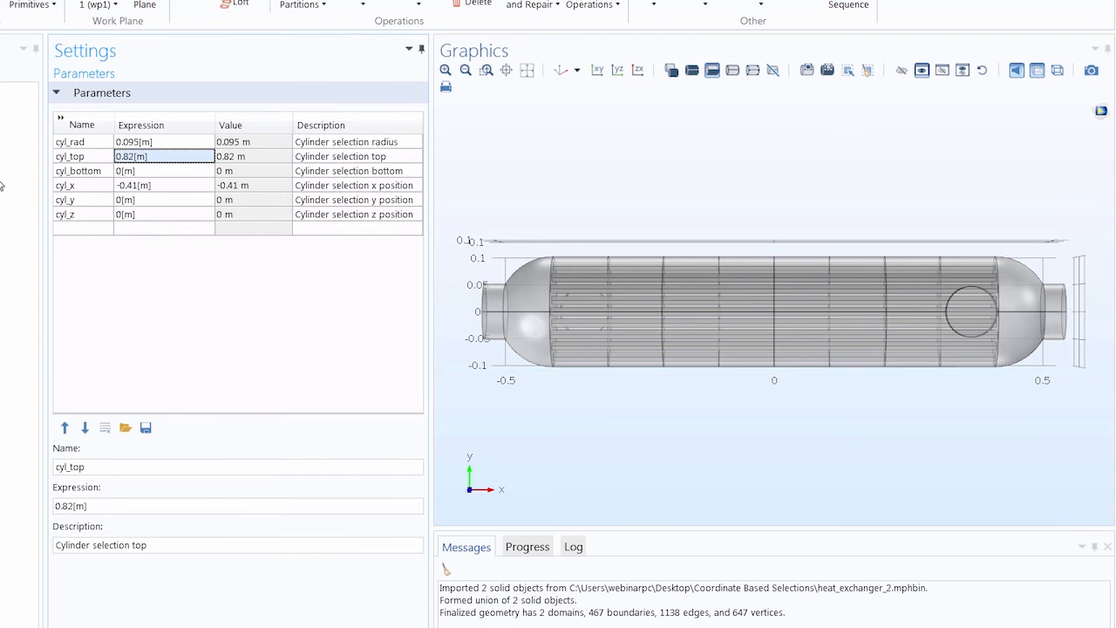
Step: Rebuild the Tube Walls selection with the updated parameters and restore the default 3D view
left_click(2, 226)
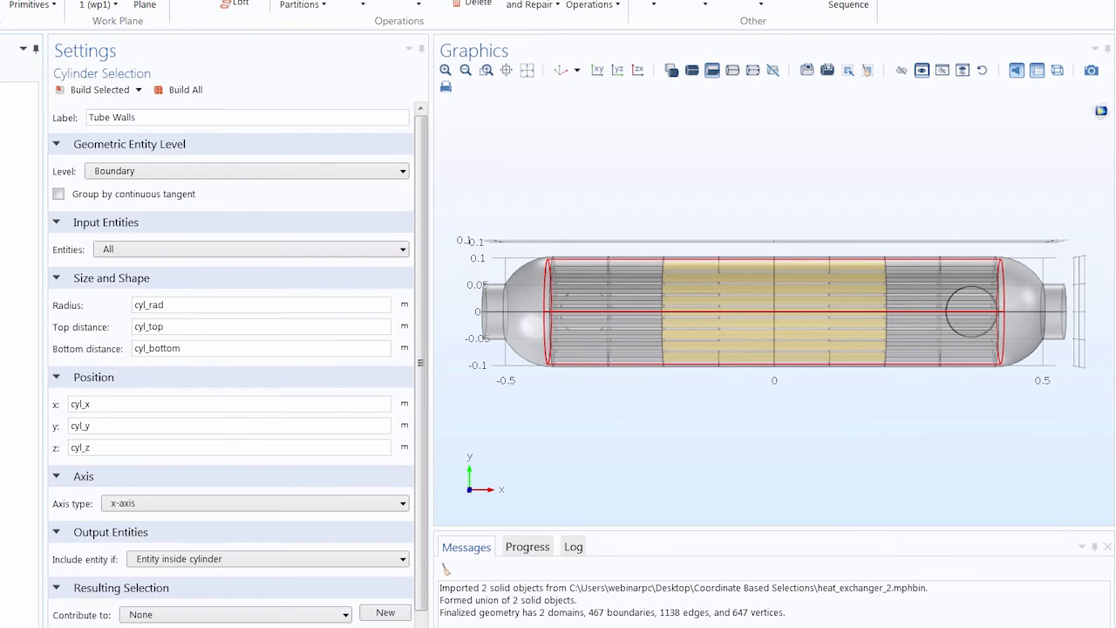
left_click(78, 90)
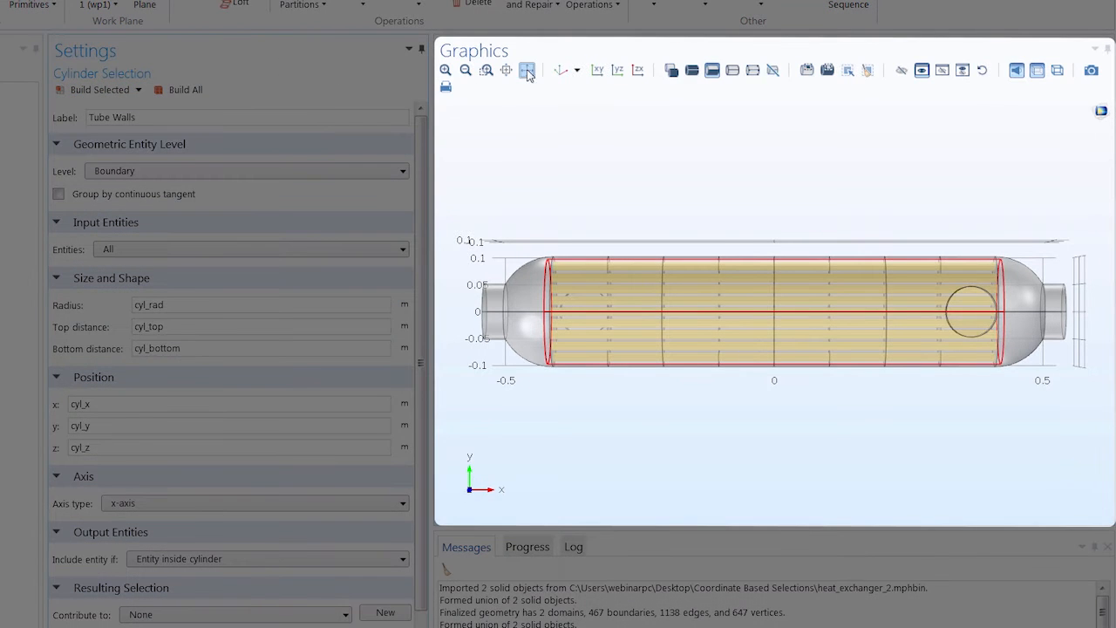
left_click(561, 70)
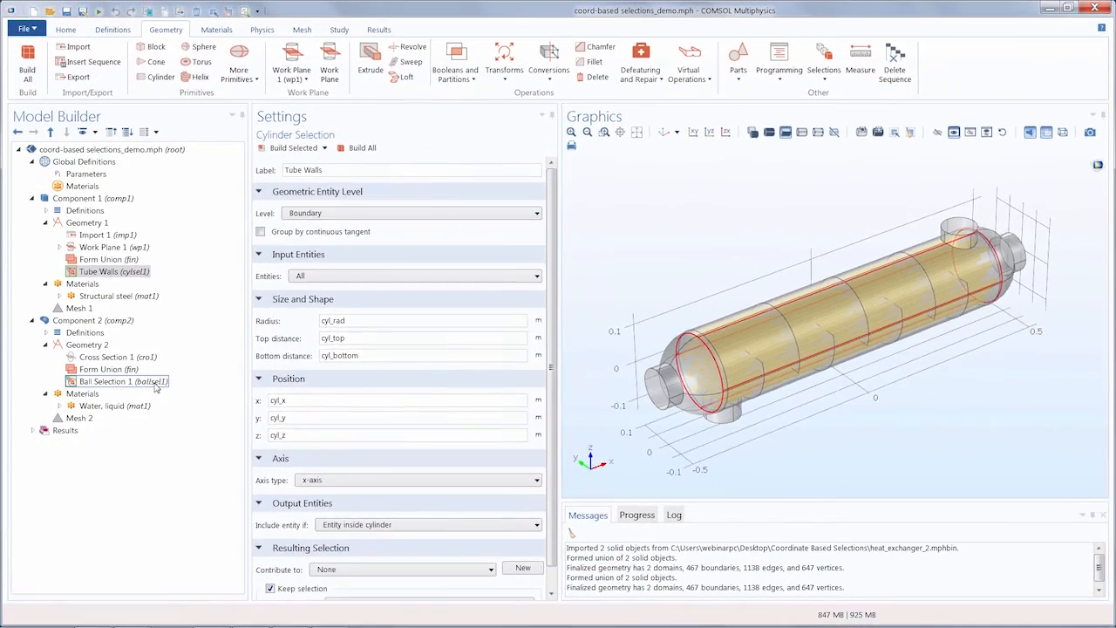
Step: Rebuild Component 2's geometry with its ball selection and check the Water, liquid and Structural steel assignments
left_click(155, 382)
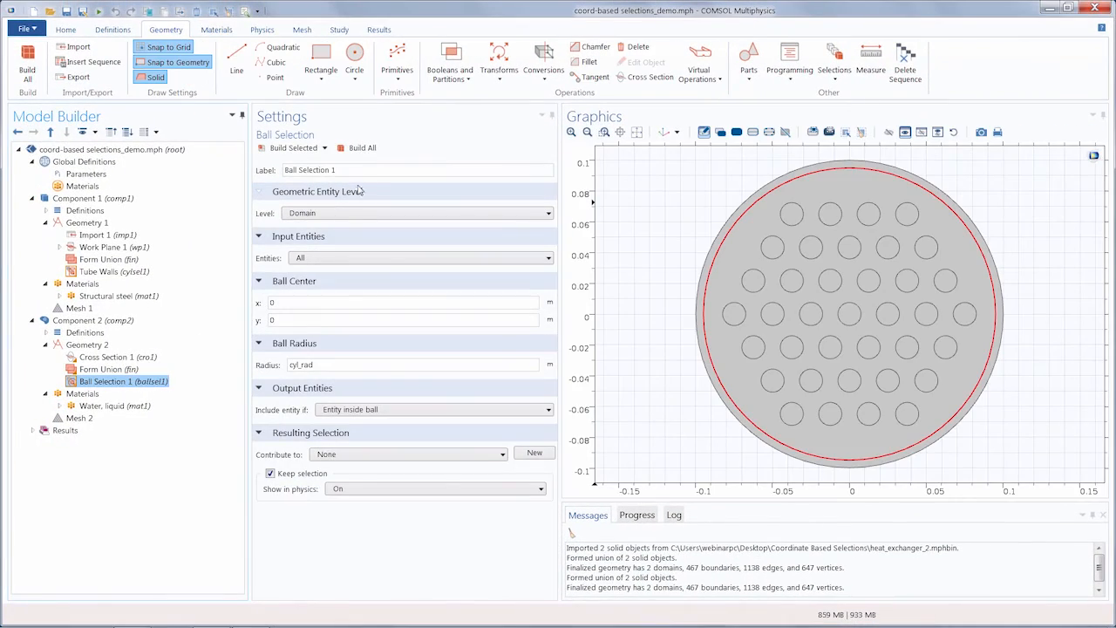
left_click(361, 148)
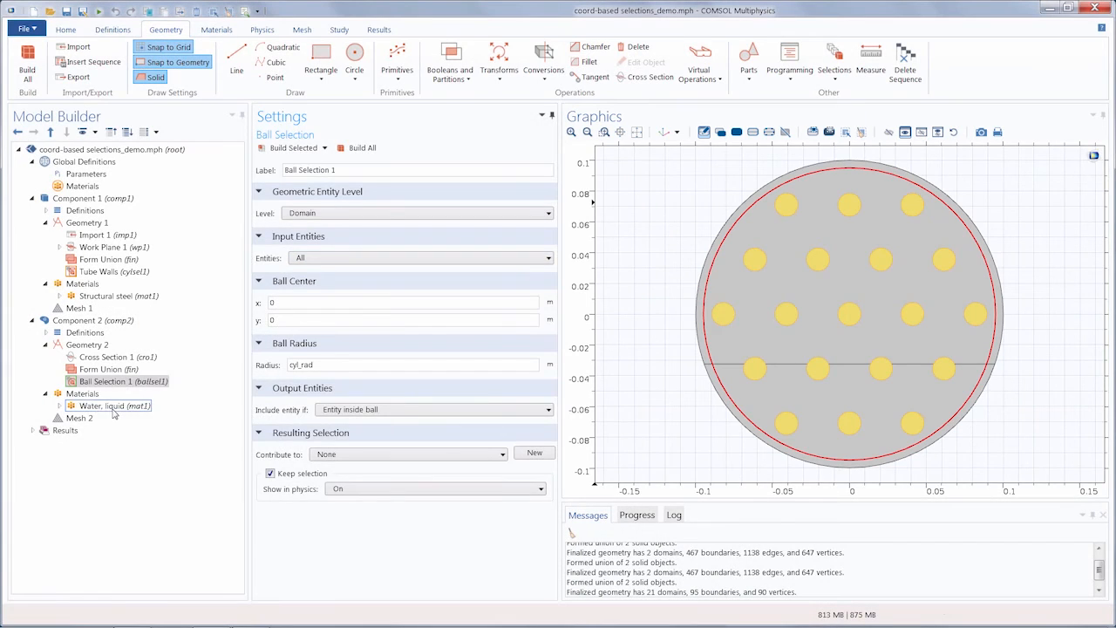
left_click(113, 406)
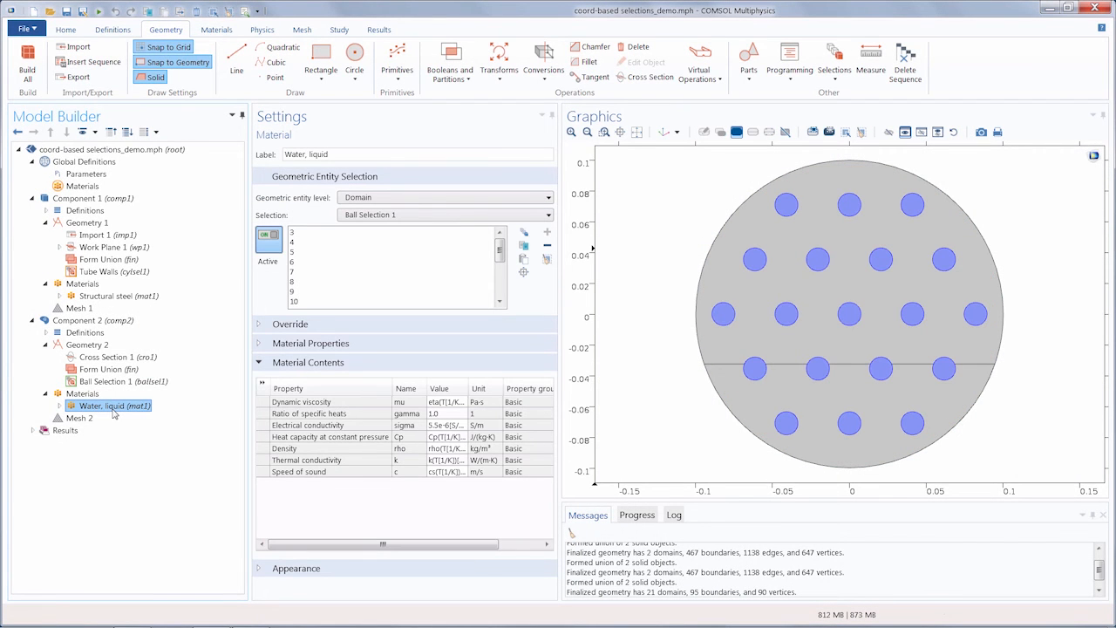
left_click(148, 296)
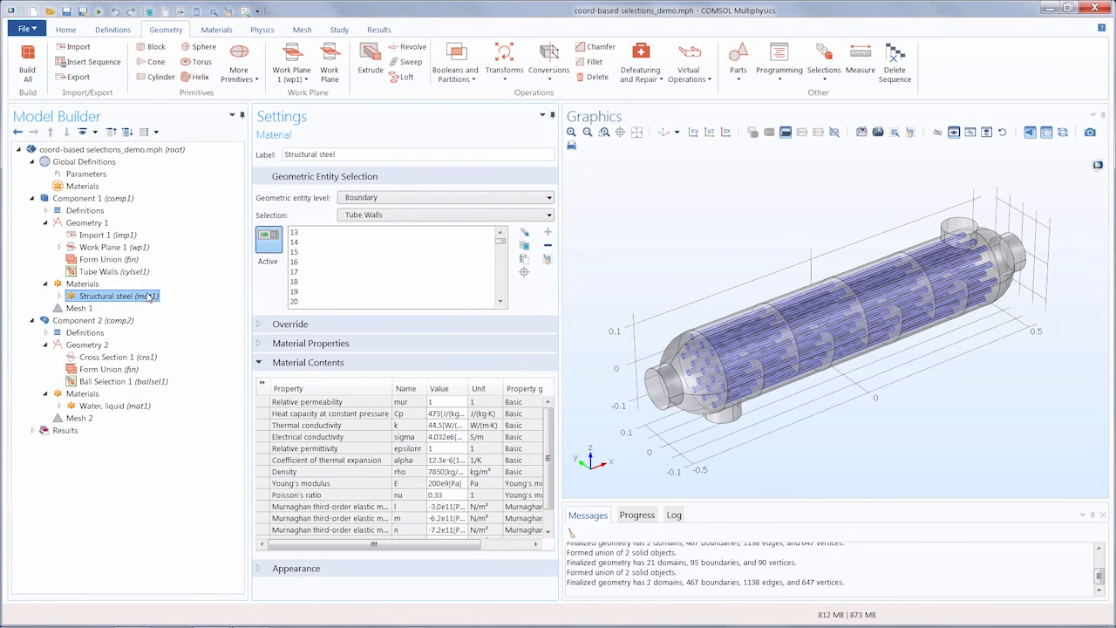